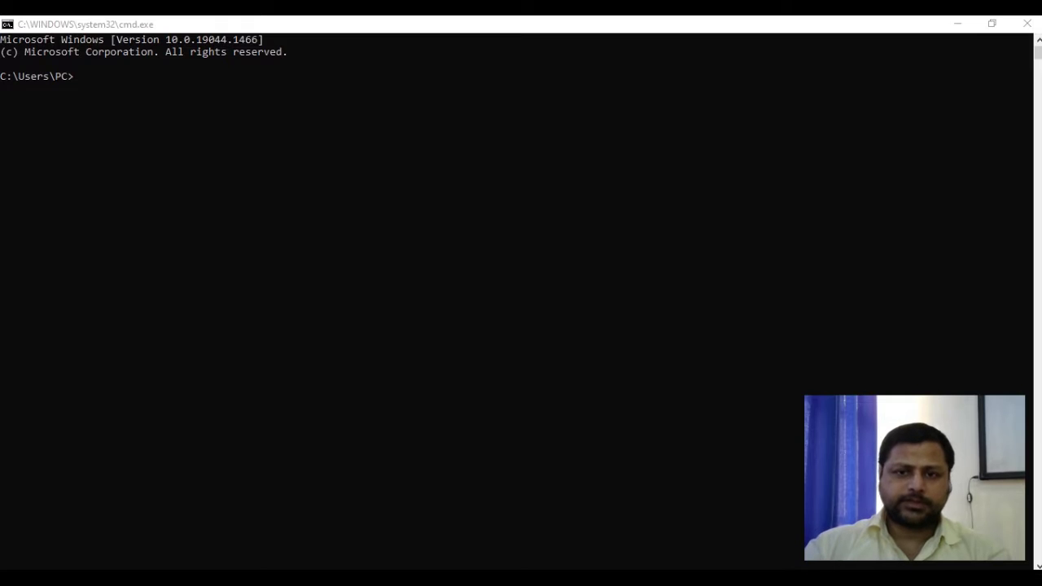
Ping 10.0.0.1 from the Command Prompt and get four replies
click(77, 78)
text(pin)
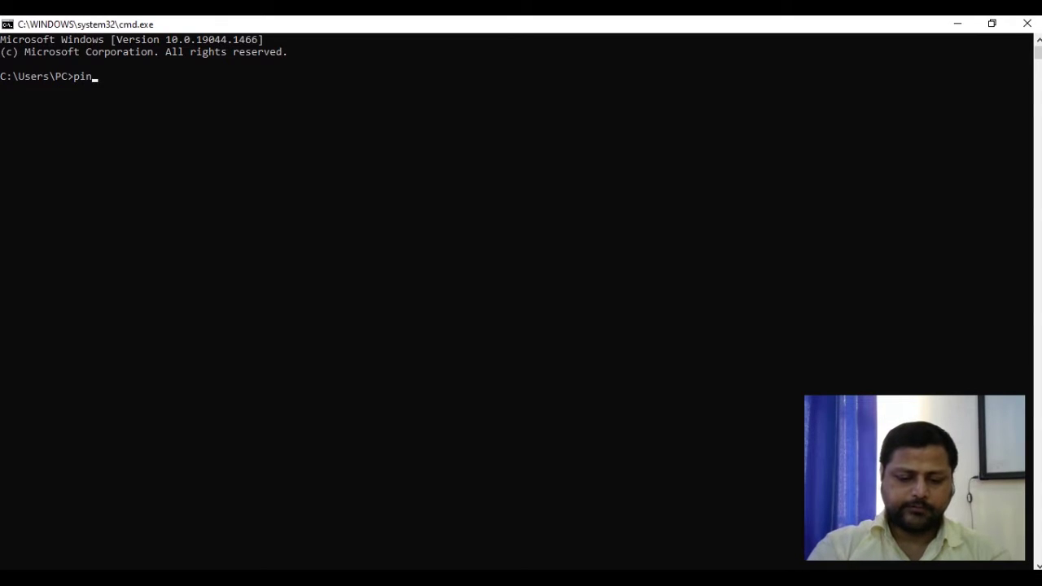
text(g 10.)
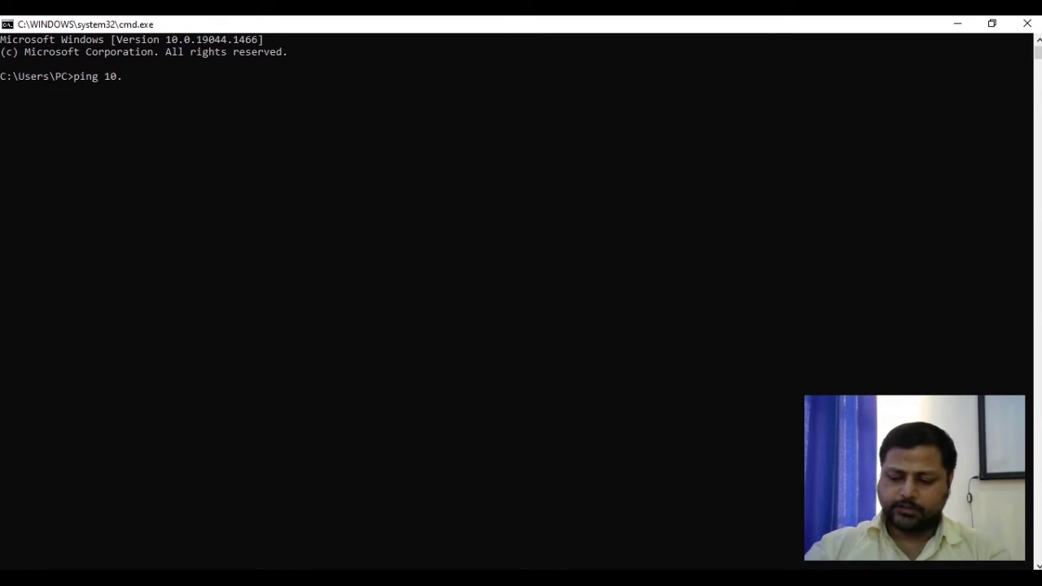
text(0.0.1)
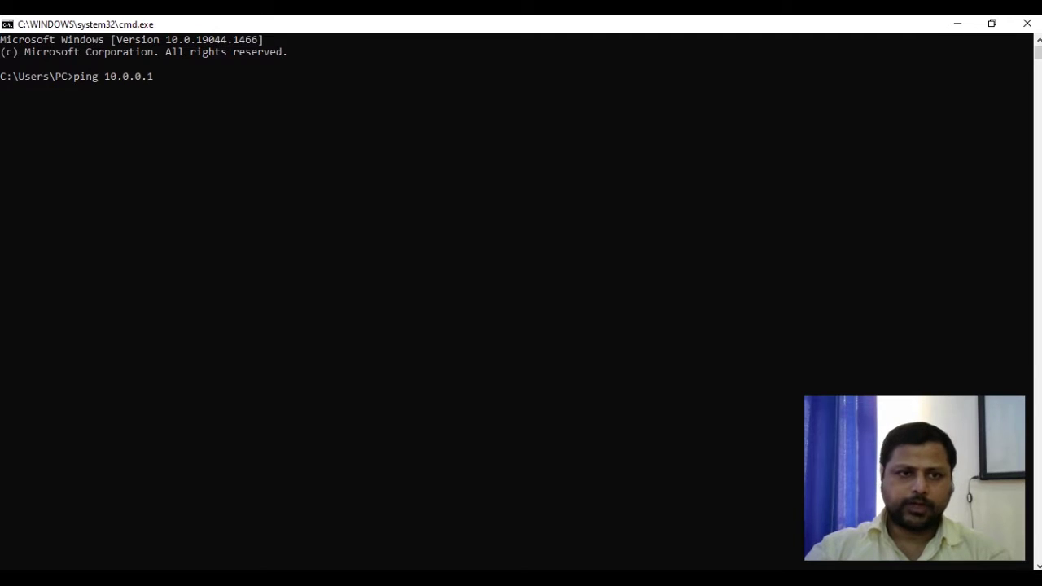
key(Return)
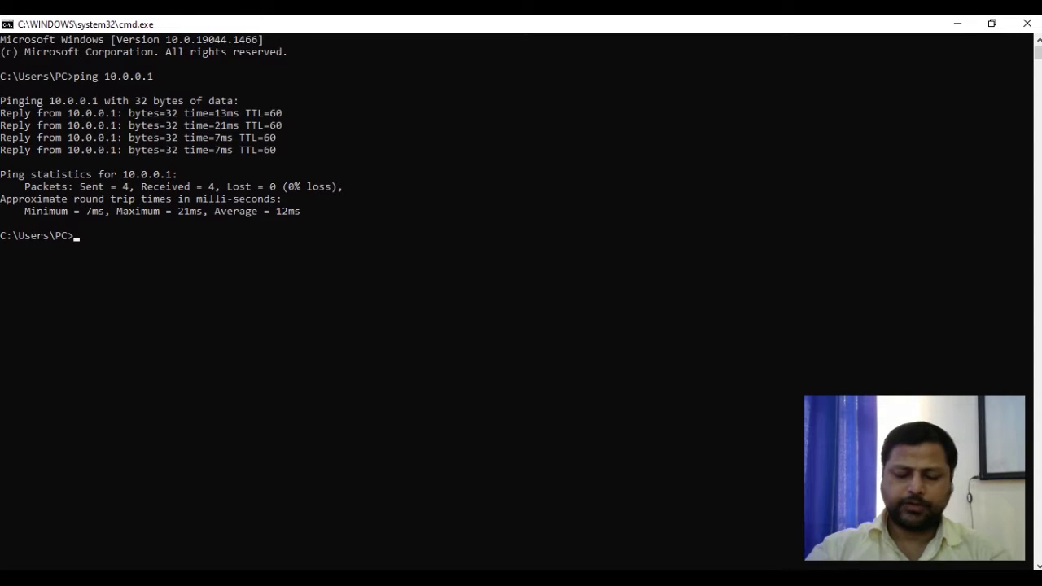
Ping 10.0.0.2, which reports destination host unreachable, then enter ncpa.cpl
key(Up)
key(BackSpace)
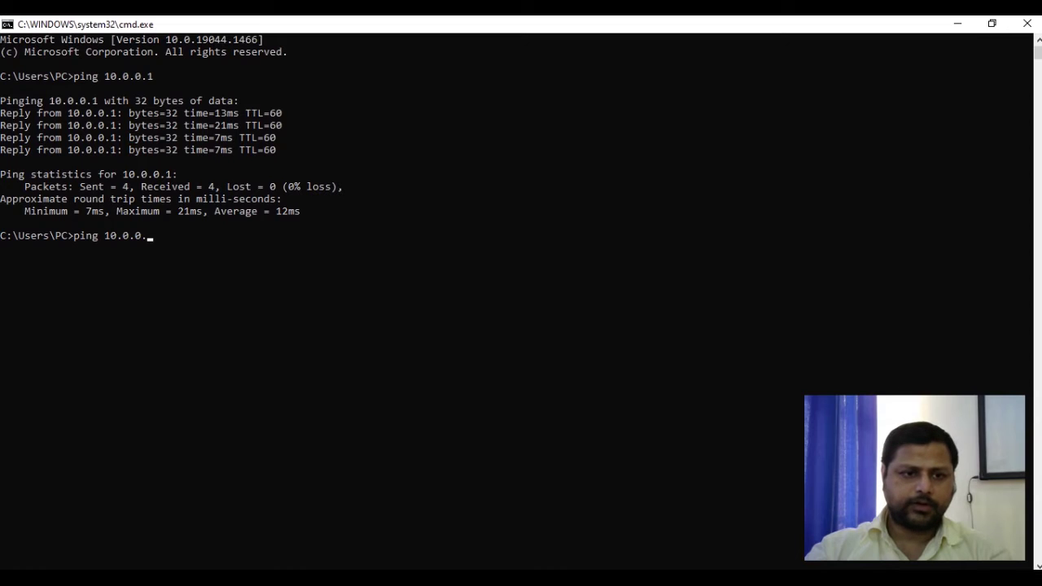
text(2)
key(Return)
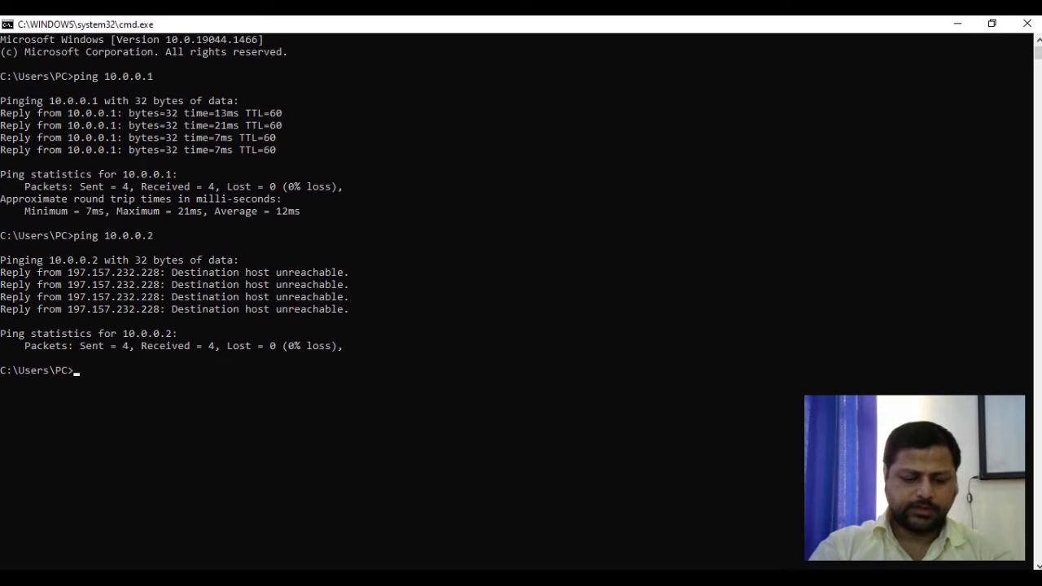
text(ncpa.)
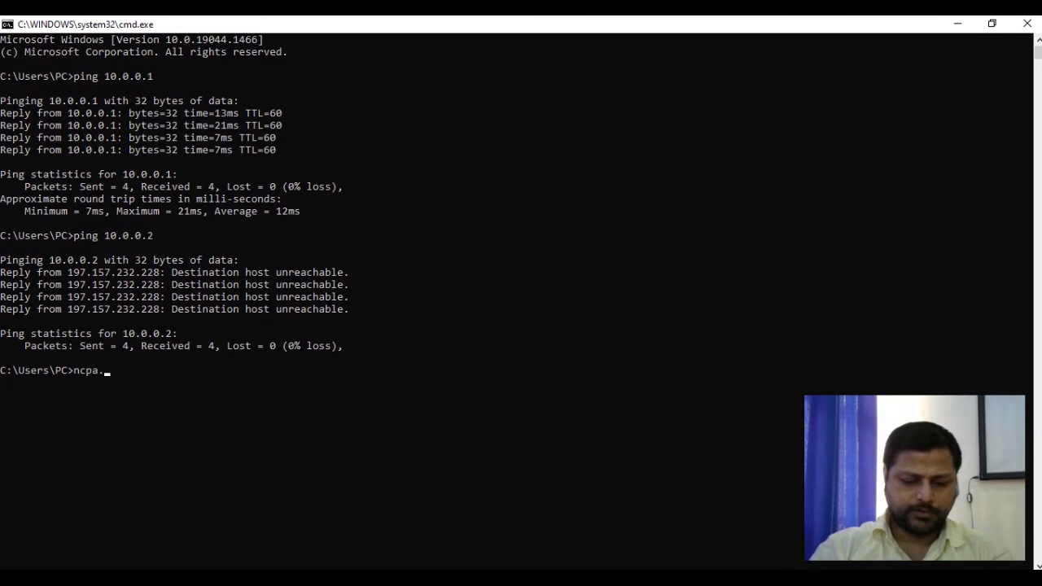
text(cpl)
Open the IPv4 (TCP/IPv4) properties of the vEthernet (External) adapter
key(Return)
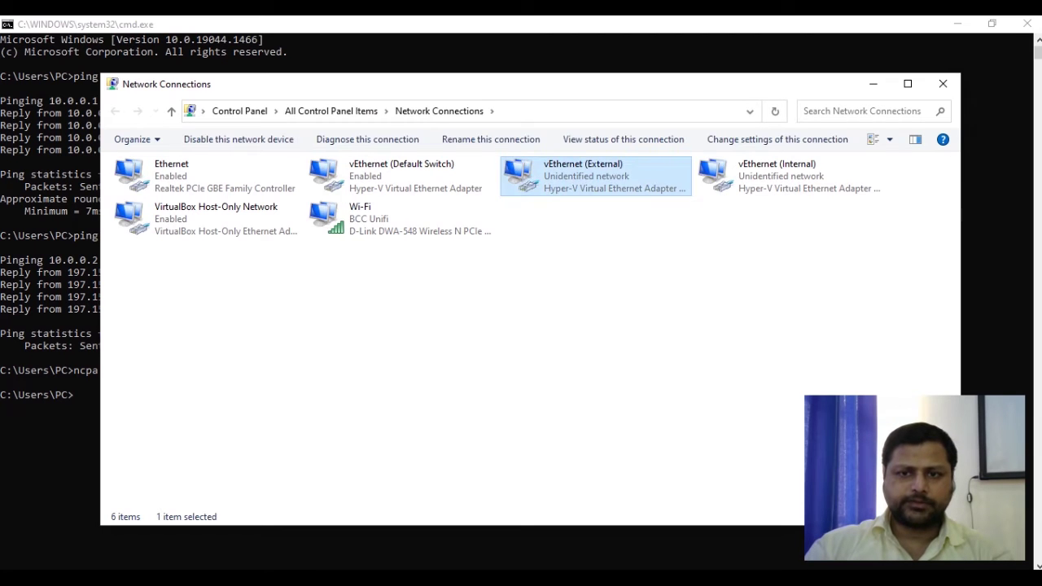
double_click(570, 172)
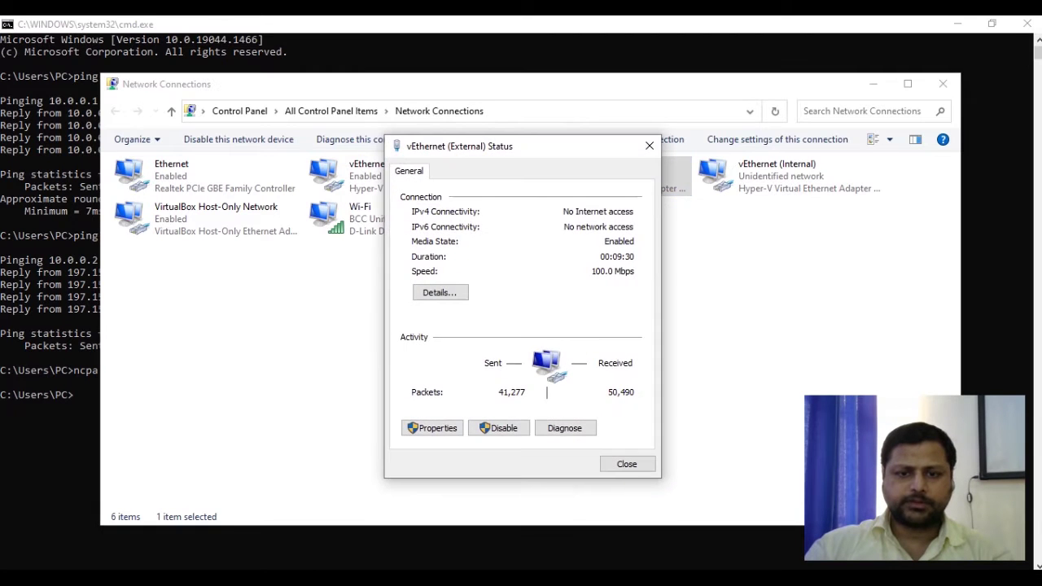
click(432, 427)
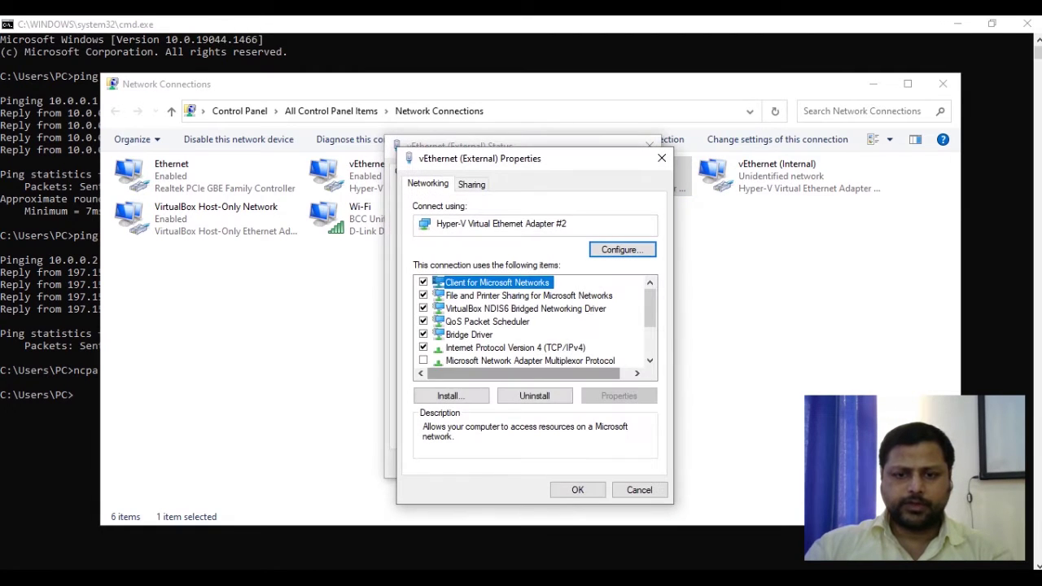
click(515, 347)
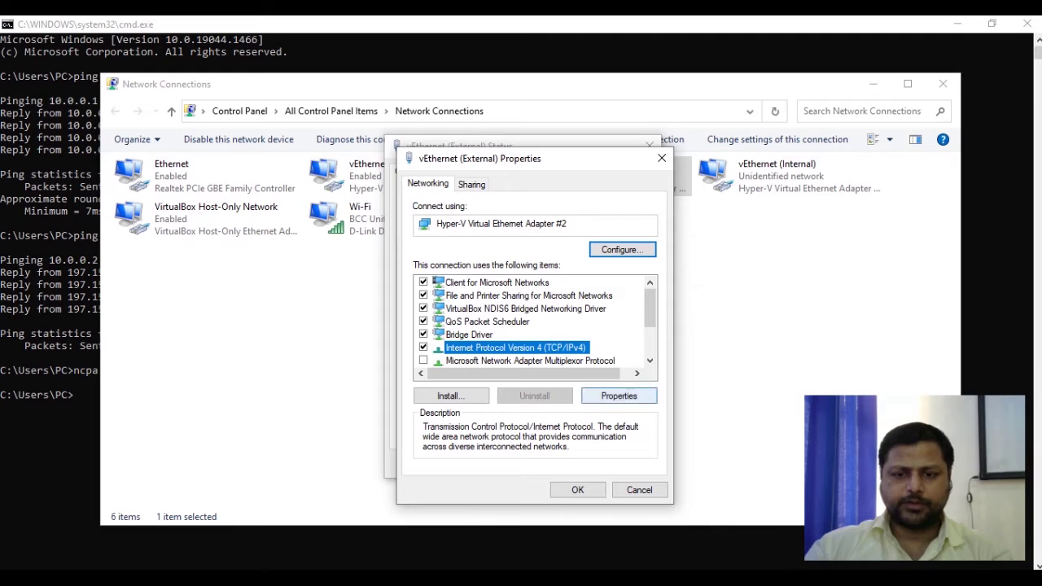
click(619, 395)
Assign static IP 10.0.0.70 with subnet mask 255.255.0.0 and close the dialogs
click(451, 326)
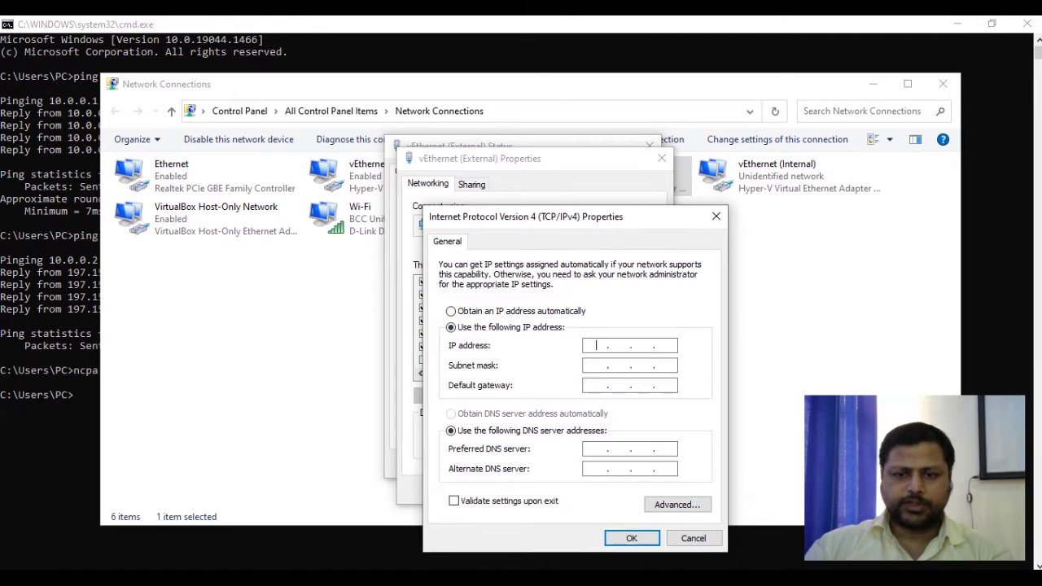
click(596, 345)
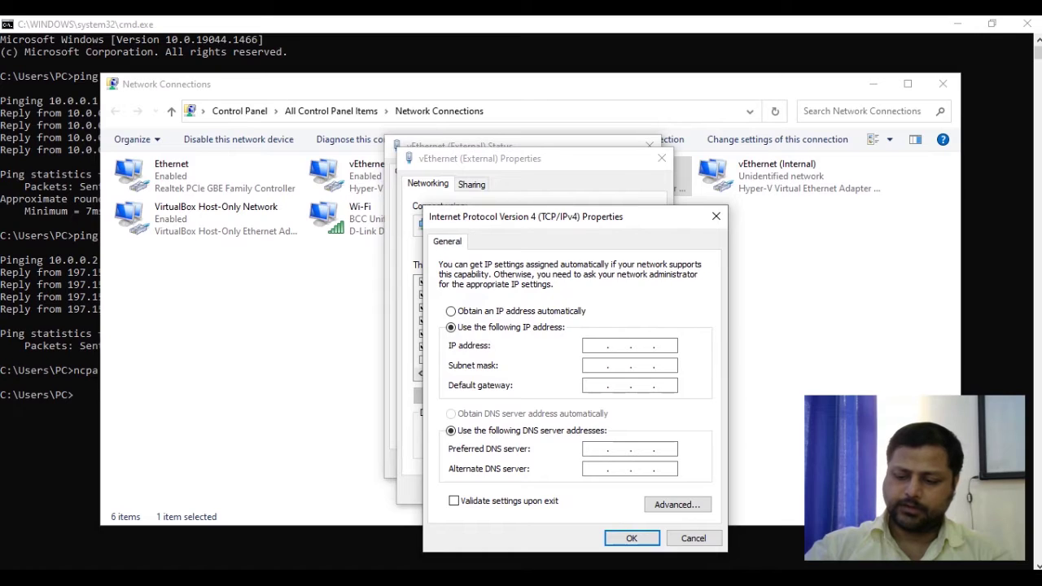
text(10.0.0.)
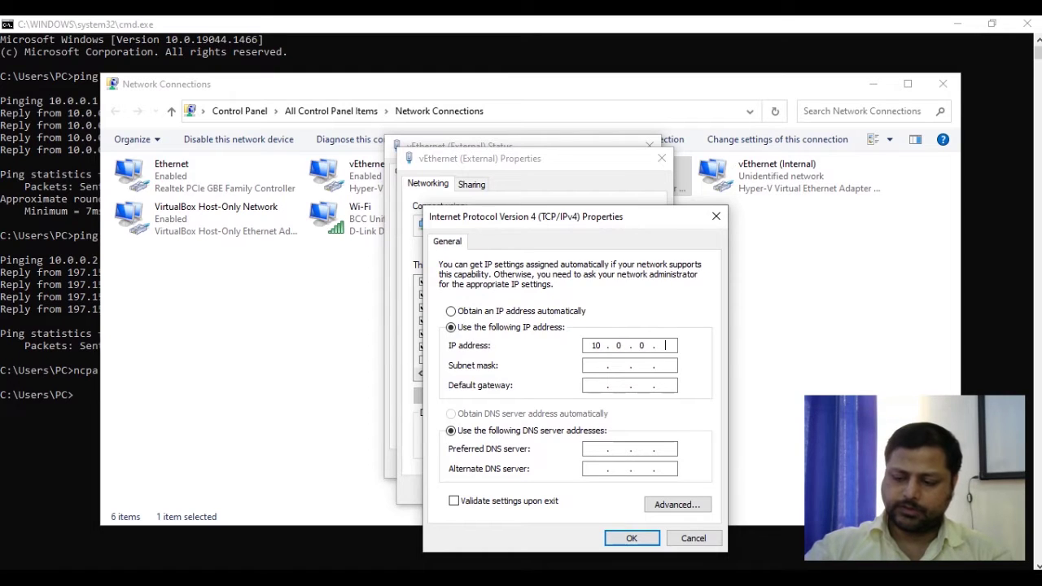
text(70)
key(Tab)
key(Tab)
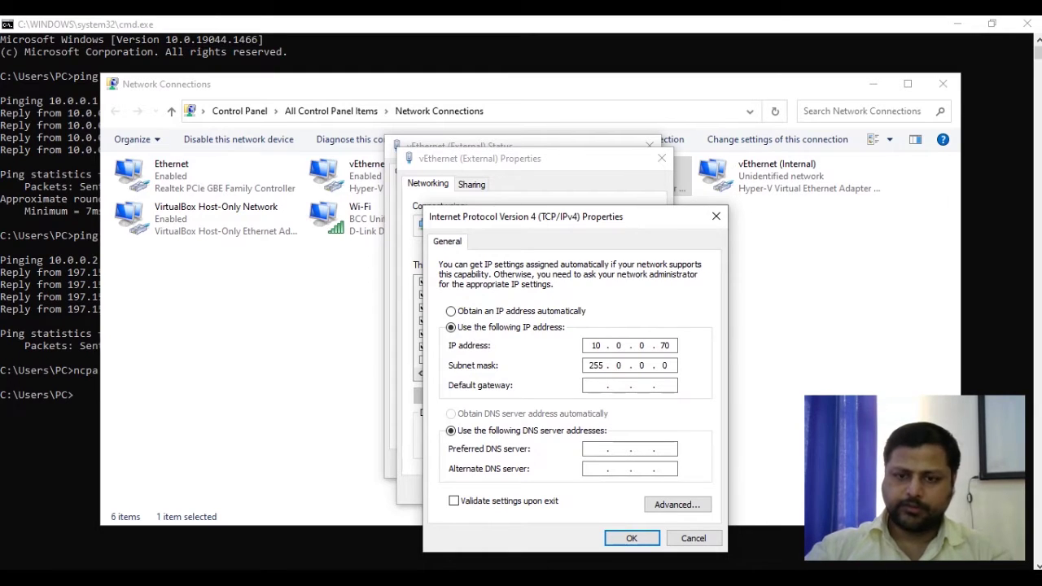
key(Delete)
text(255 .)
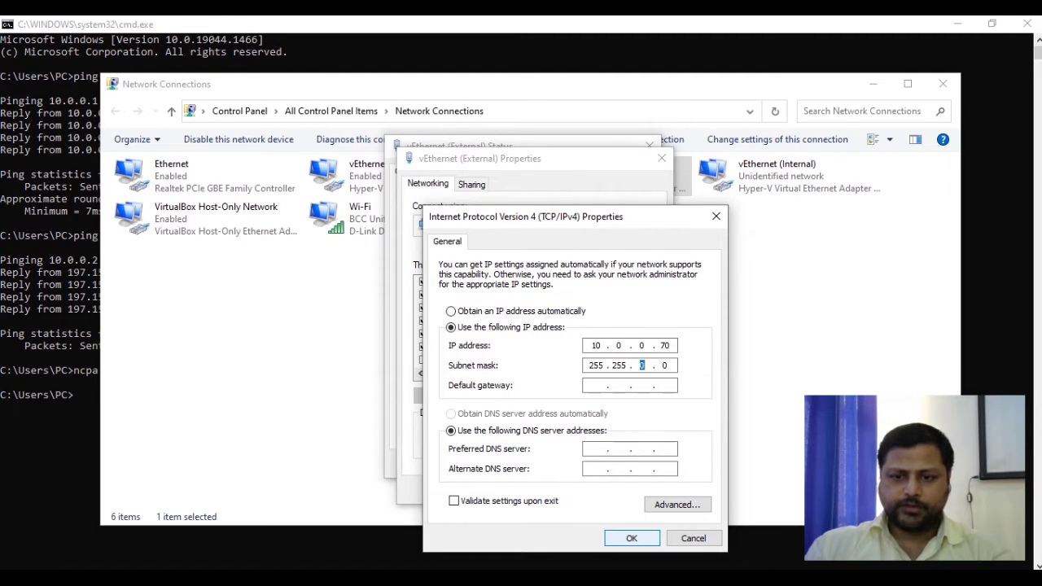
key(Return)
key(Return)
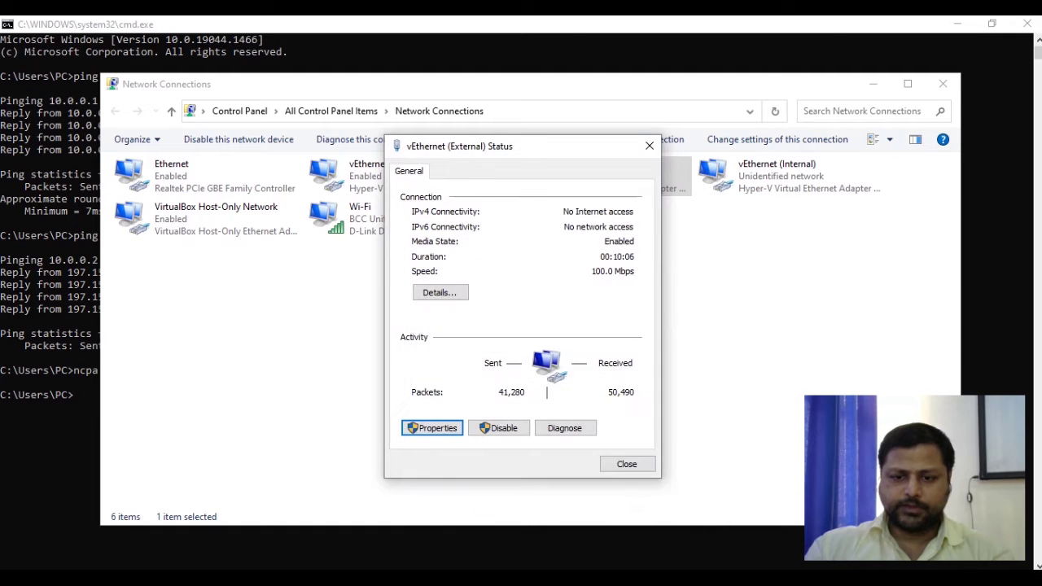
key(Escape)
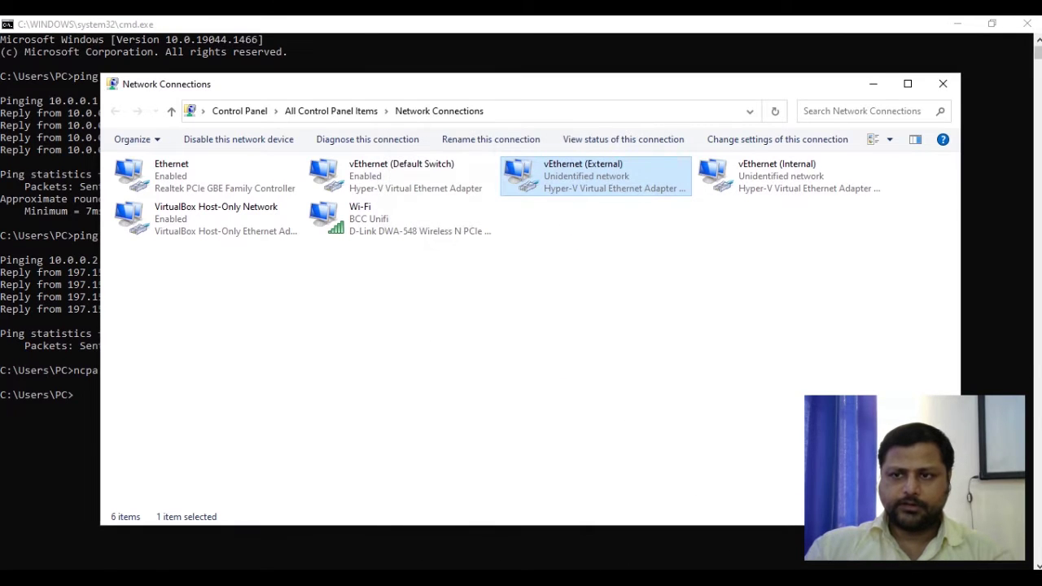
Minimize Network Connections and ping 10.0.0.1 again from the Command Prompt
click(872, 84)
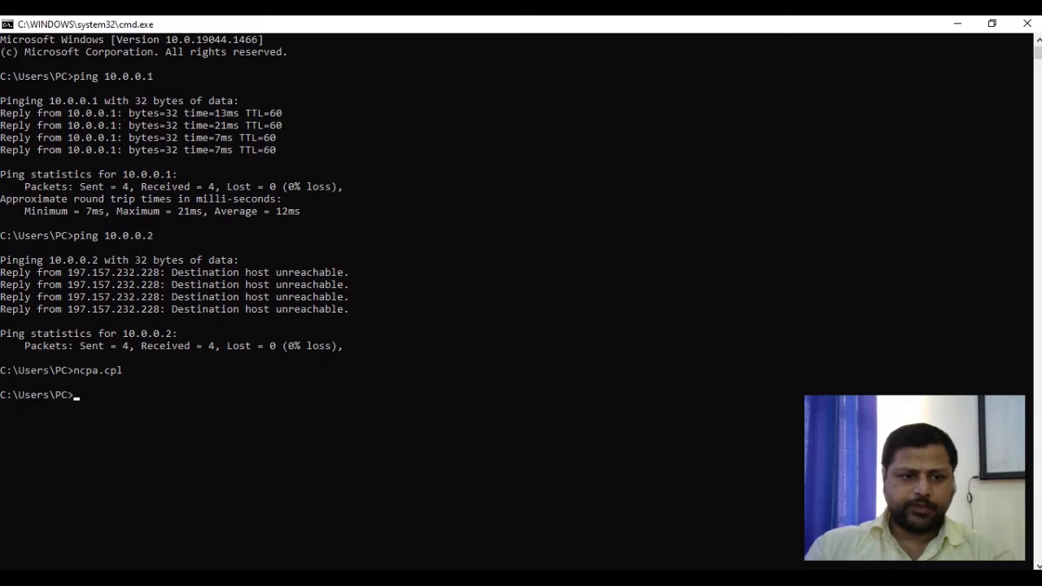
click(92, 396)
text(pin)
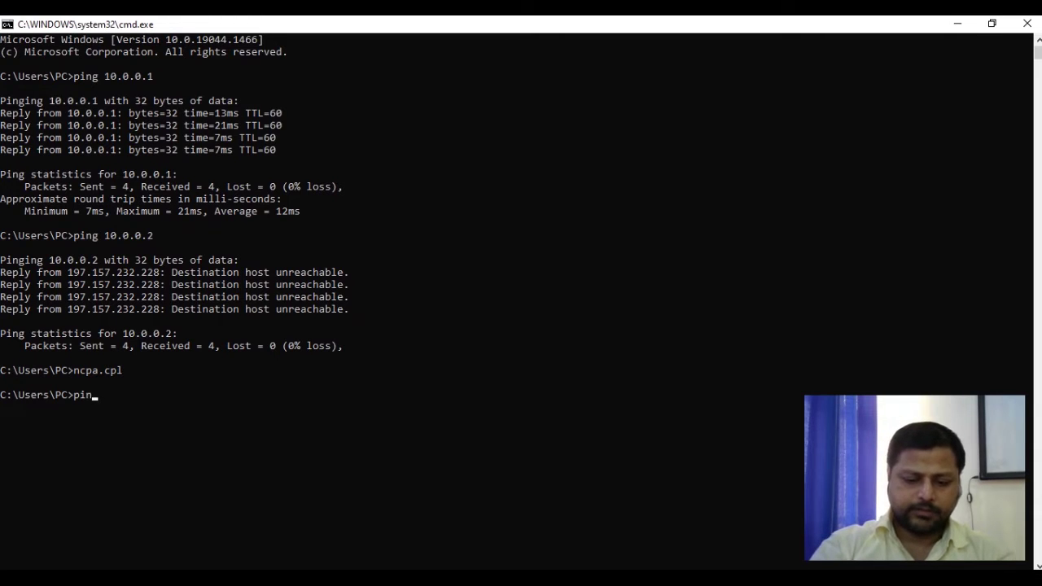
text(g )
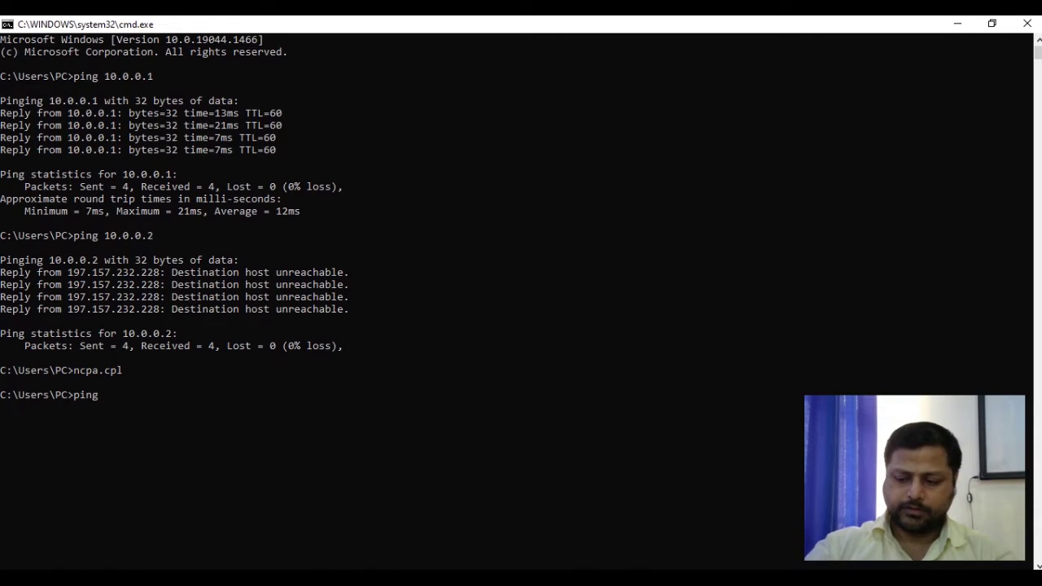
text(10.0.0.1)
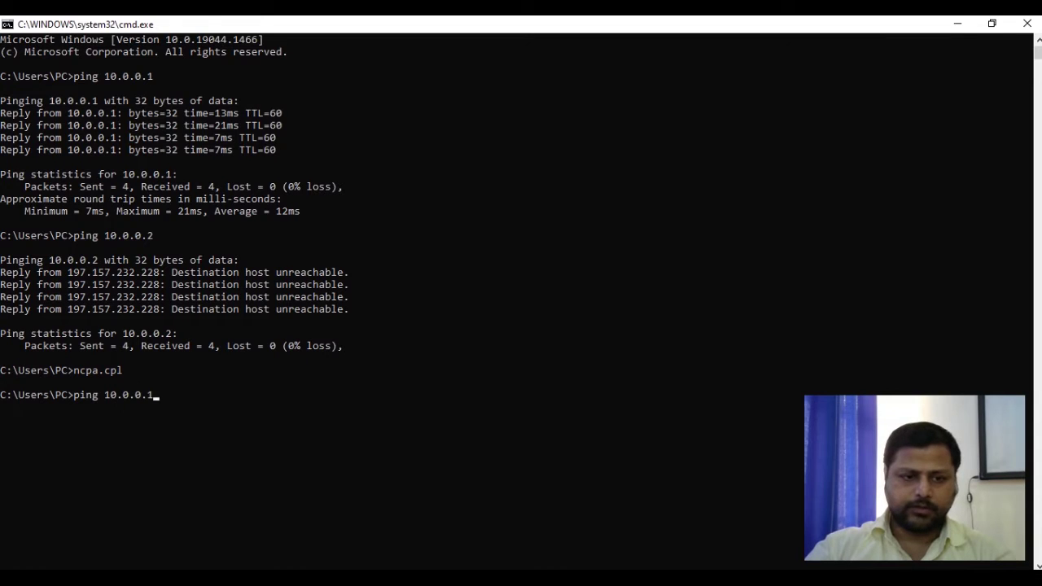
key(Return)
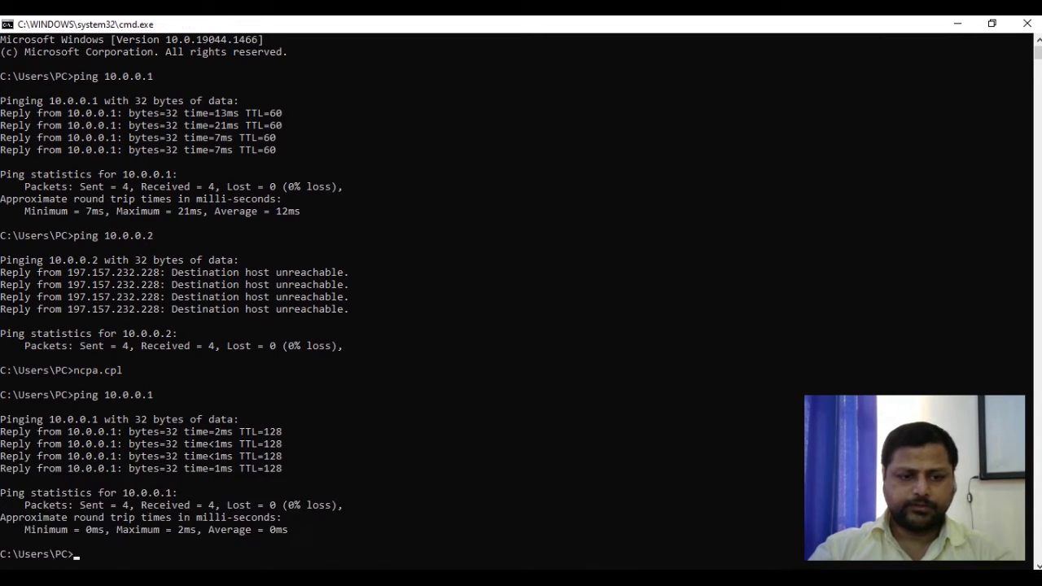
Ping 10.0.0.2 again, now getting four replies with 0% loss
key(Up)
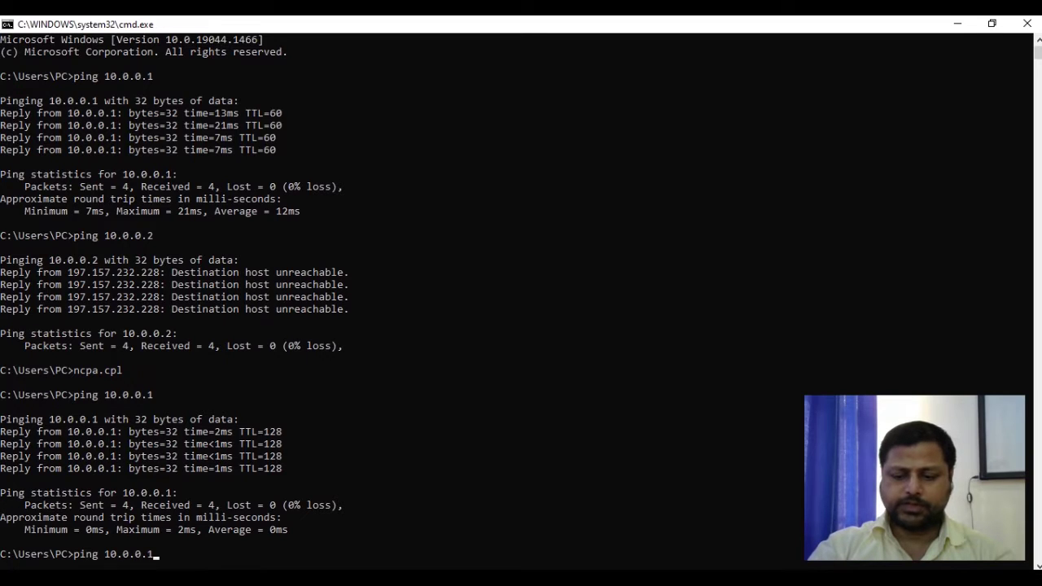
key(BackSpace)
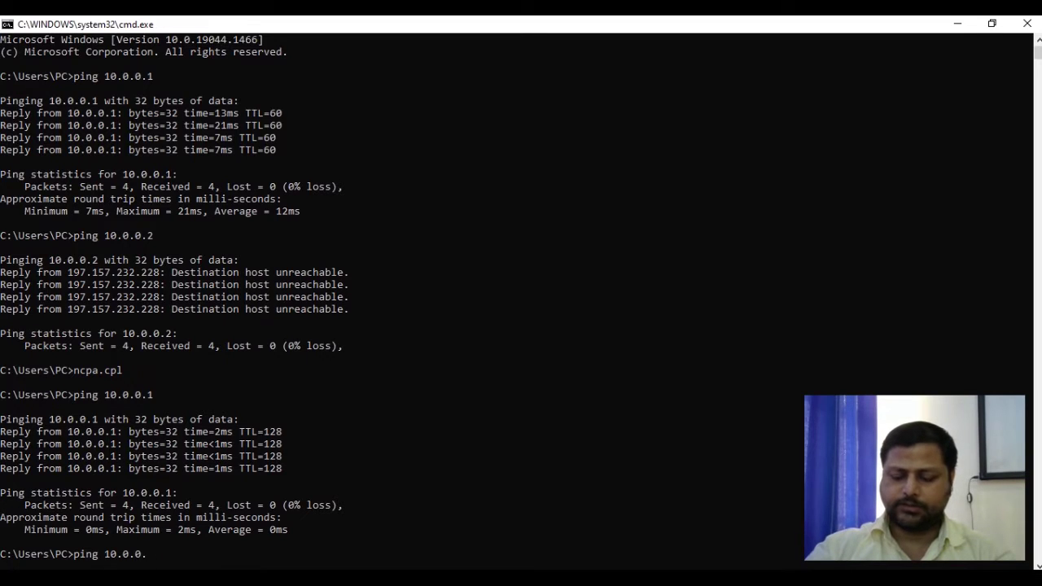
text(2)
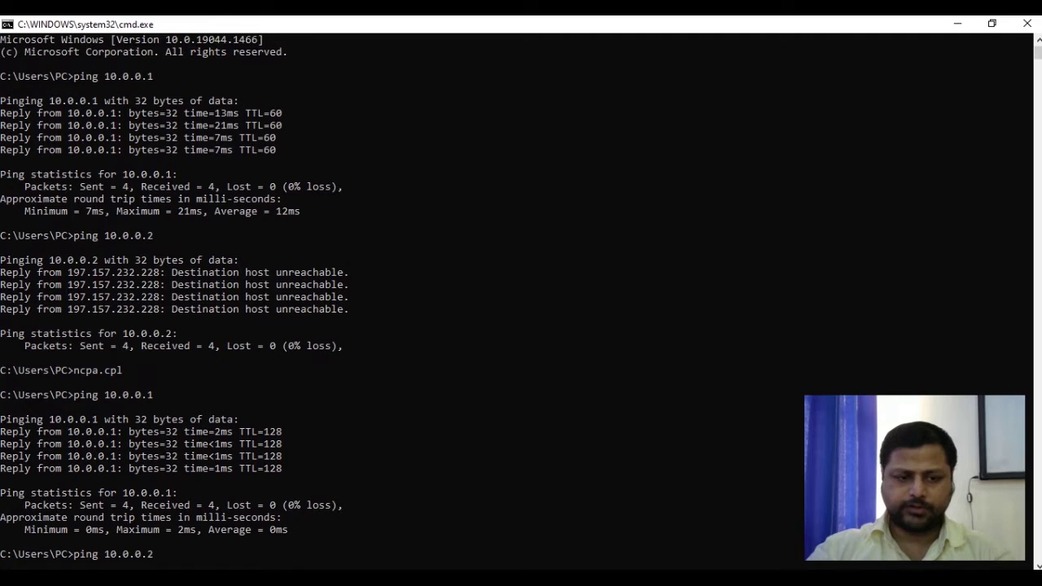
key(Return)
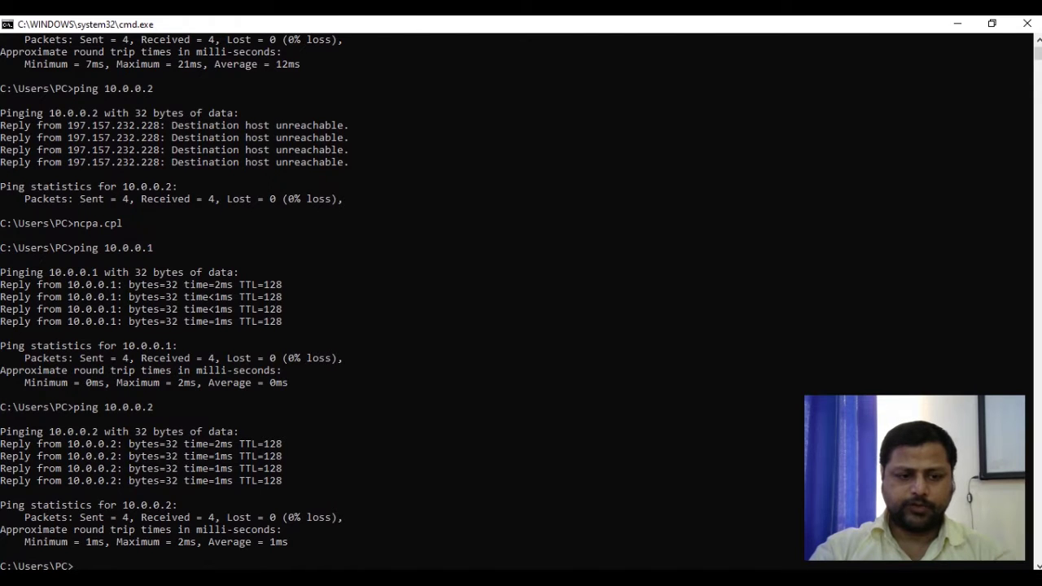
Connect to 10.0.0.2 with mstsc, entering a password and accepting the certificate warning
text(mst)
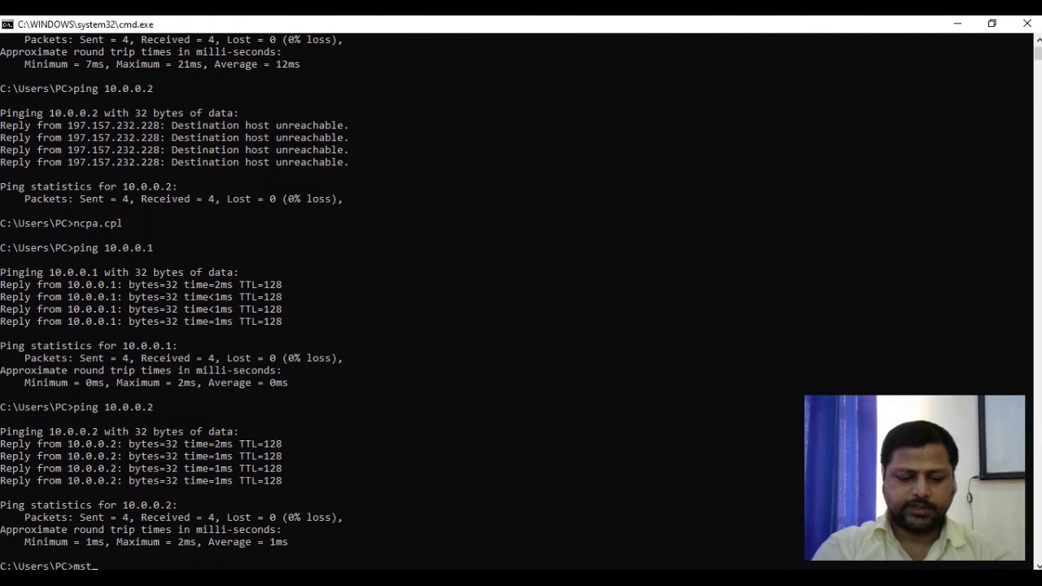
text(sc /v)
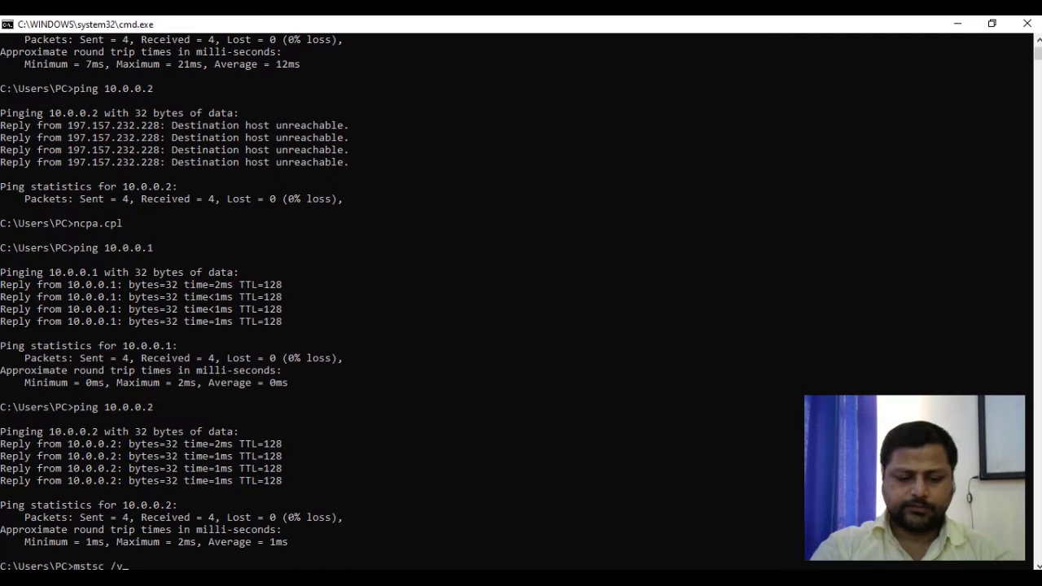
text(:1)
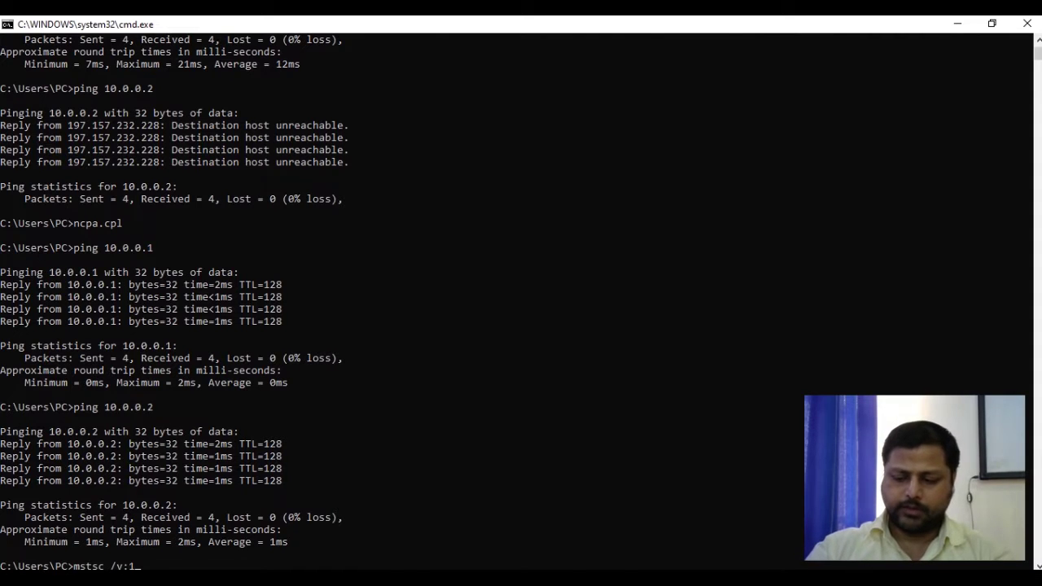
text(0.0.0.2)
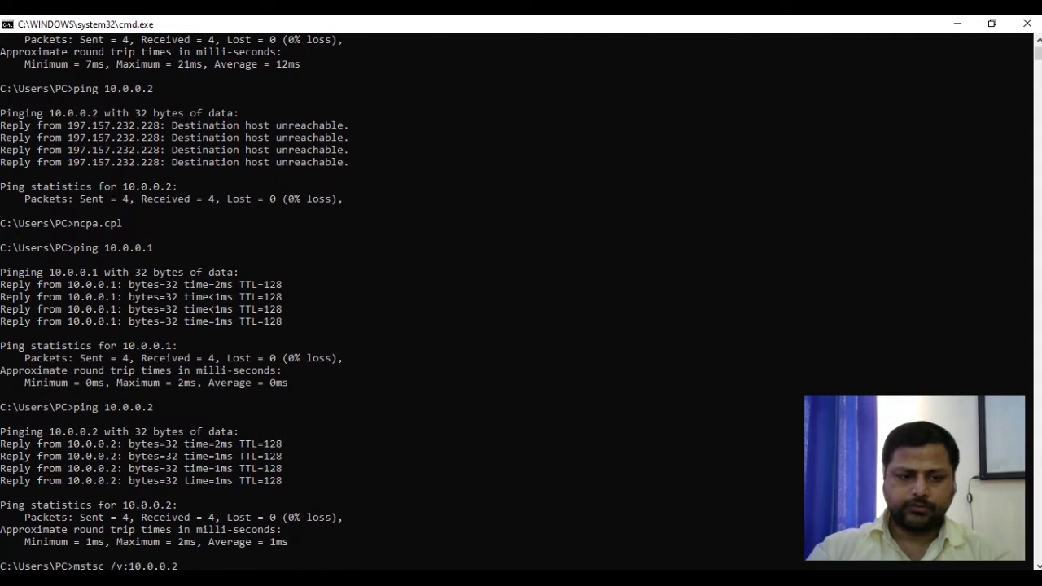
key(Return)
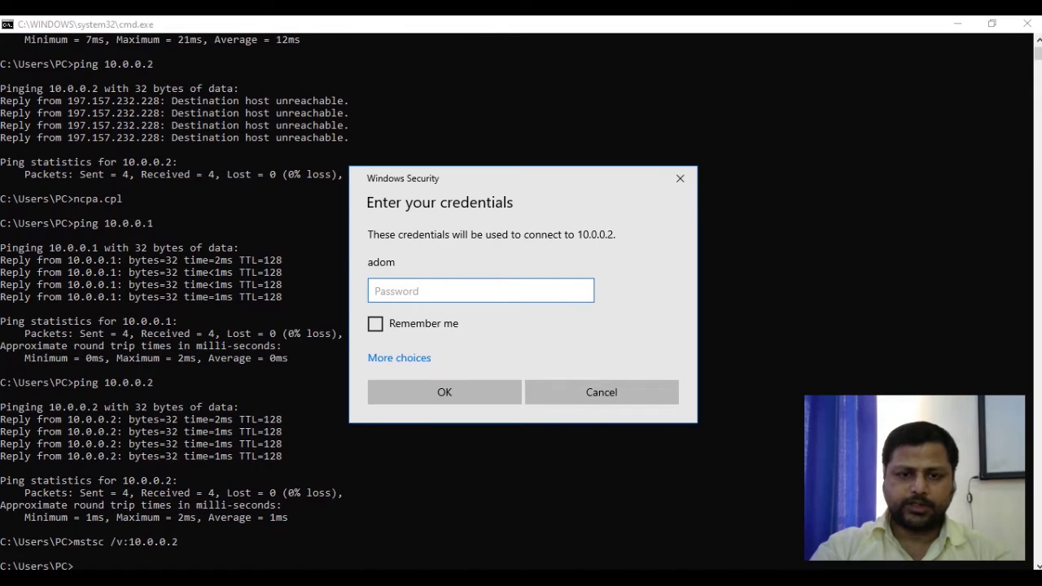
text(••••••)
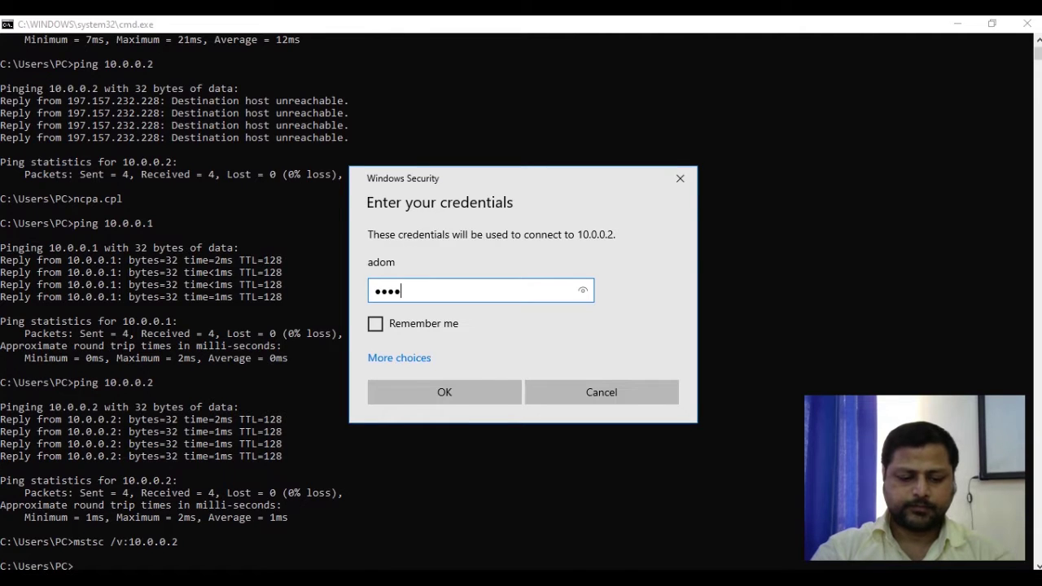
text(••)
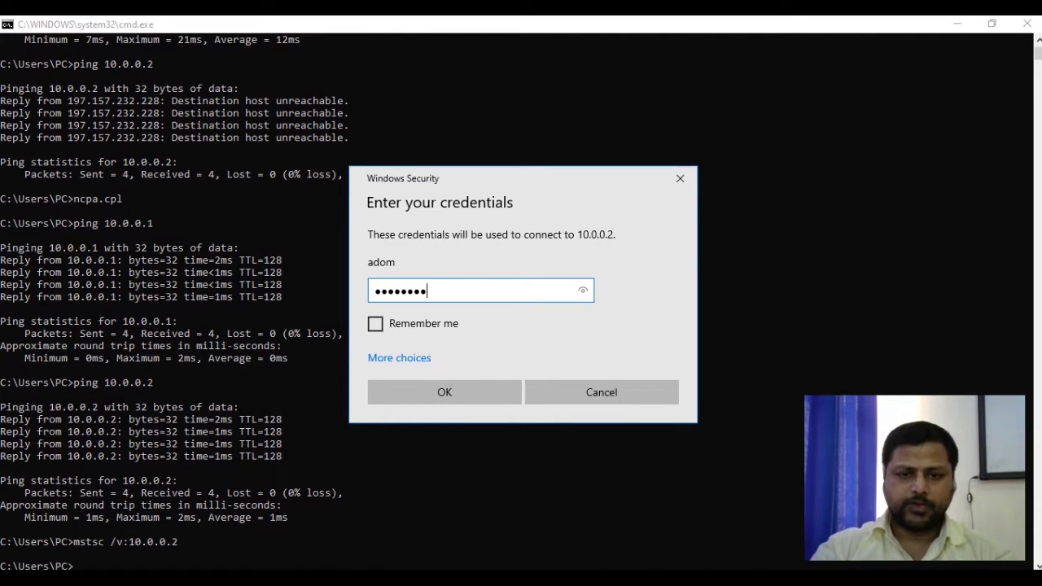
key(Return)
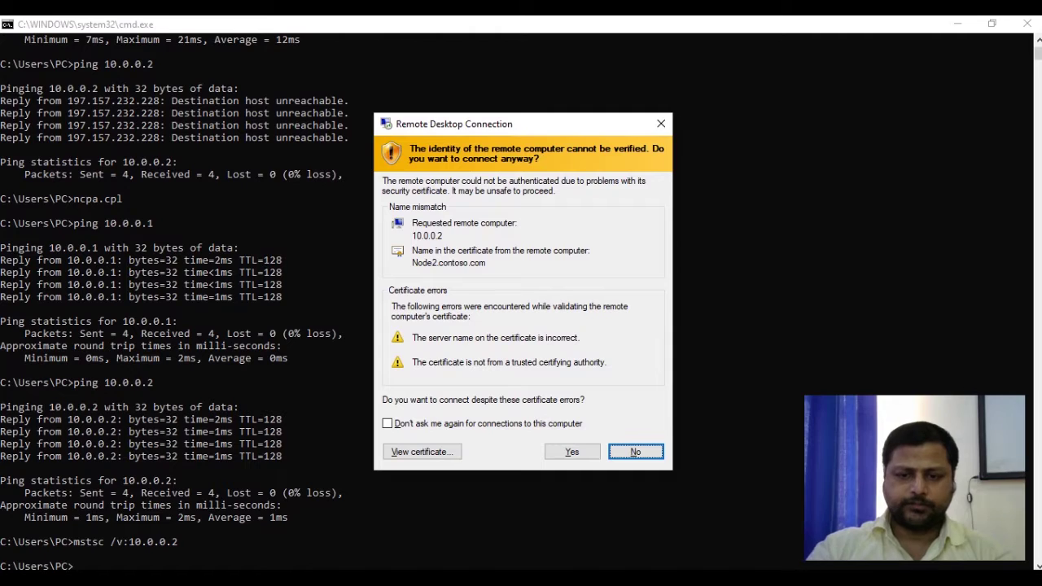
key(Left)
key(Return)
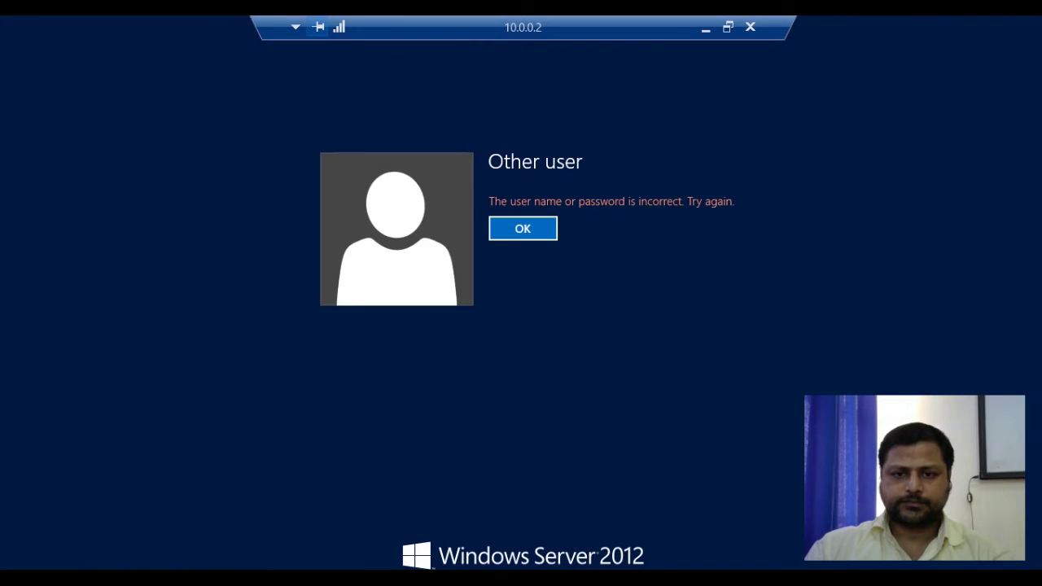
After the incorrect-password message, enter the contoso domain admin user name and its password
key(Return)
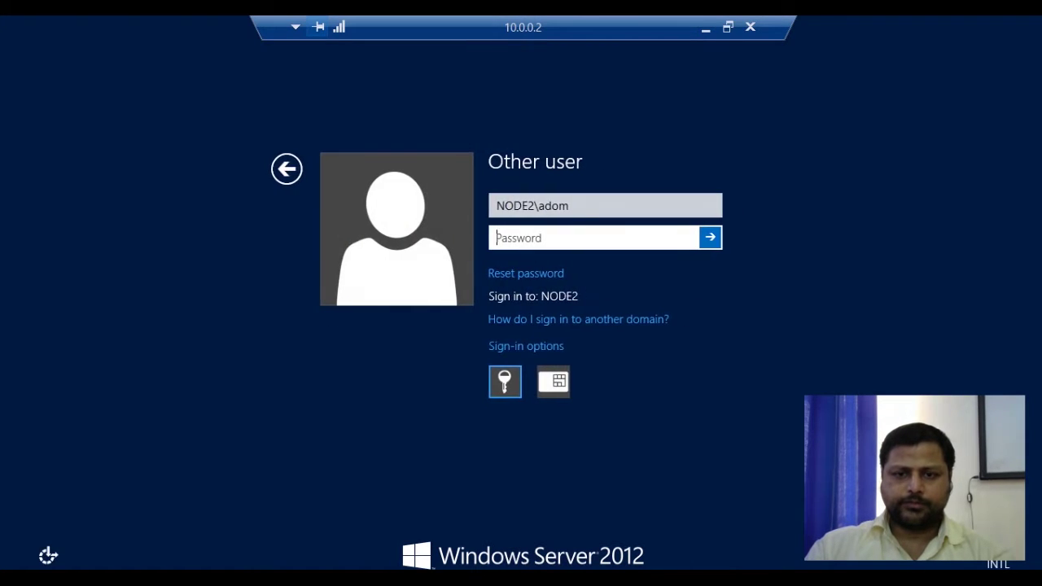
key(shift+Tab)
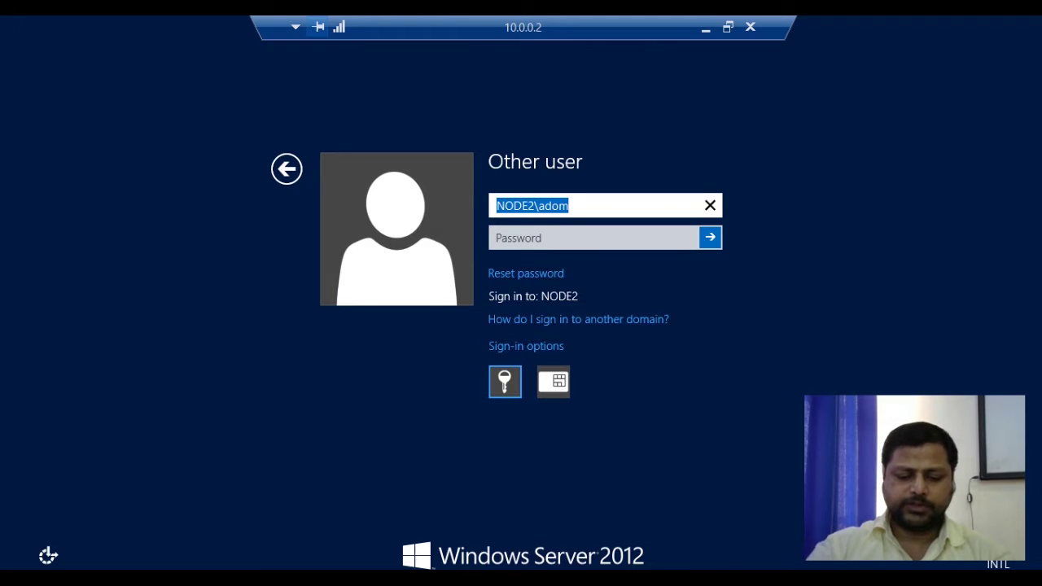
text(cont)
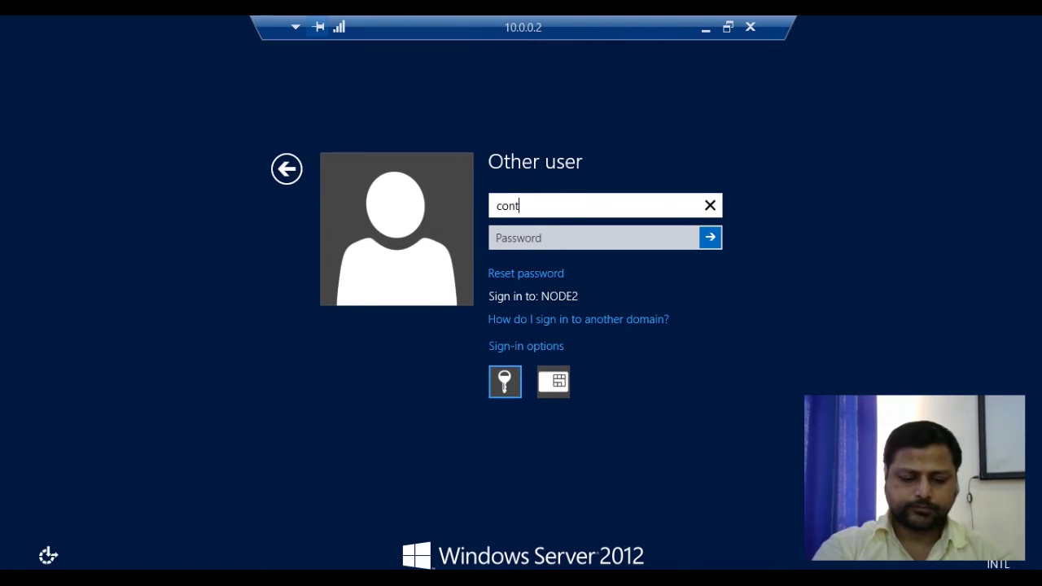
text(oso\)
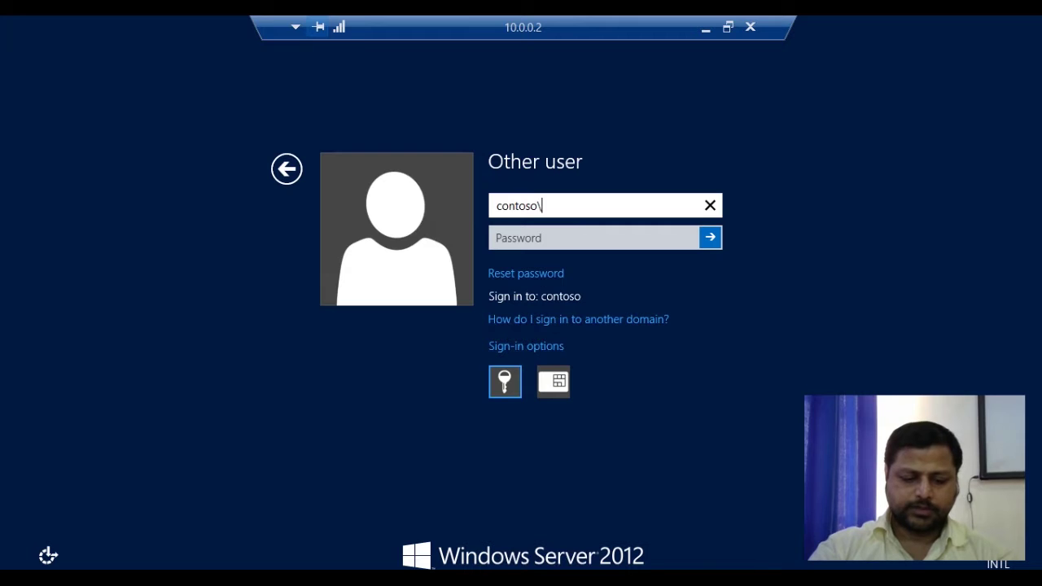
text(adom)
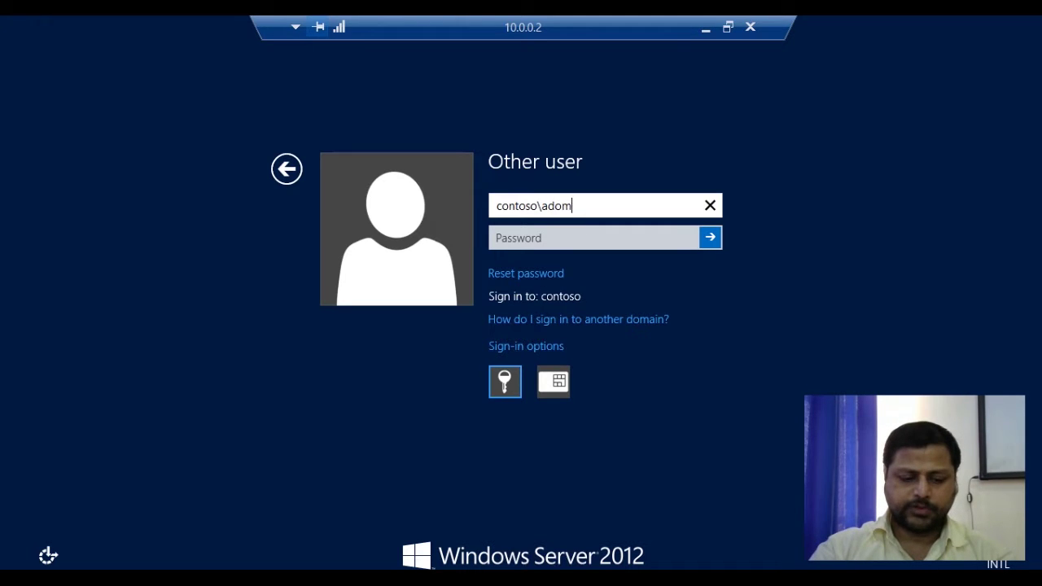
key(Tab)
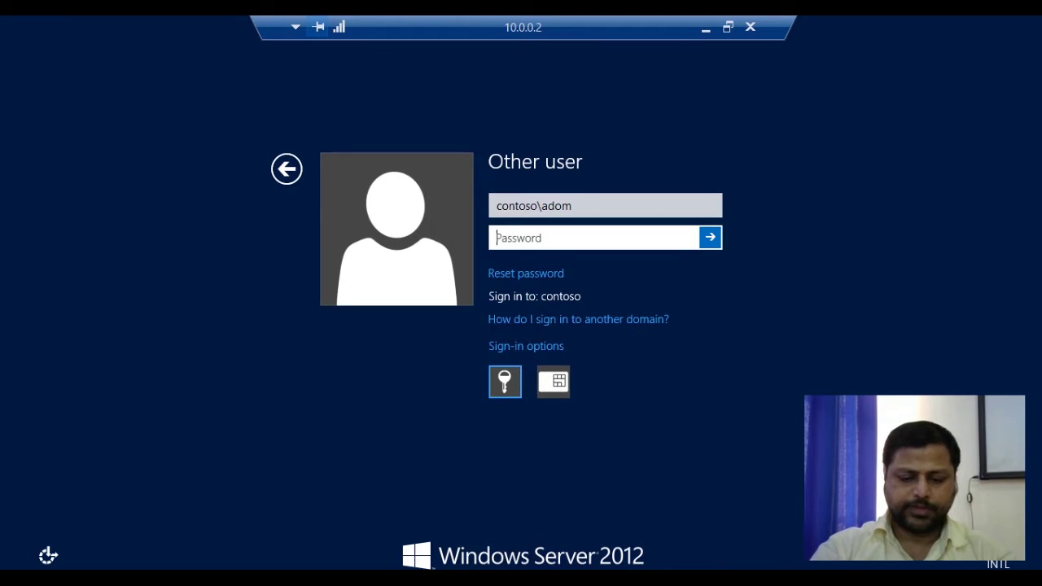
text(Pa$$word)
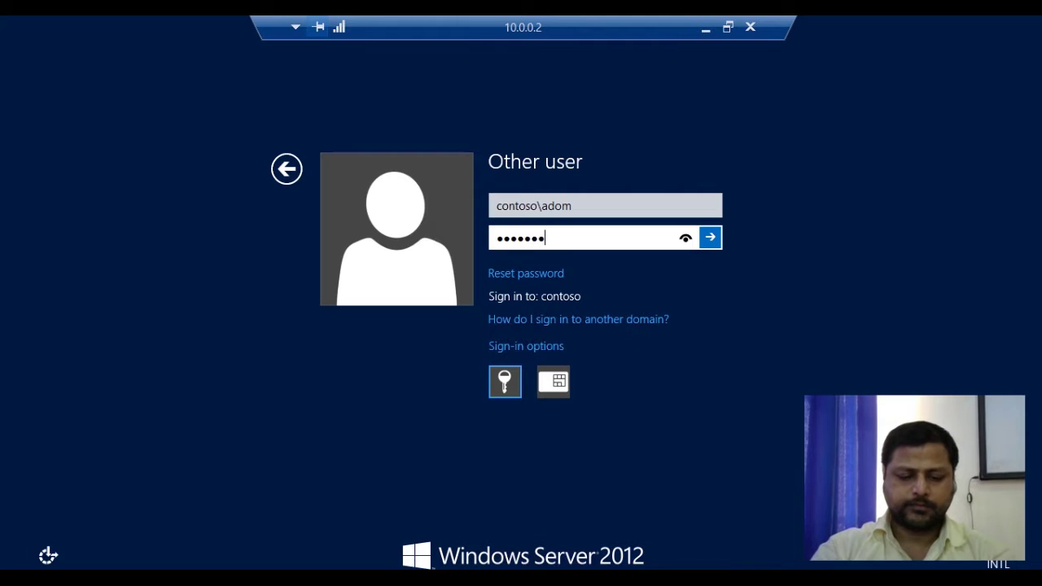
Sign in to the remote server and select Server2012 Cloud in NODE2's Hyper-V Manager
key(Return)
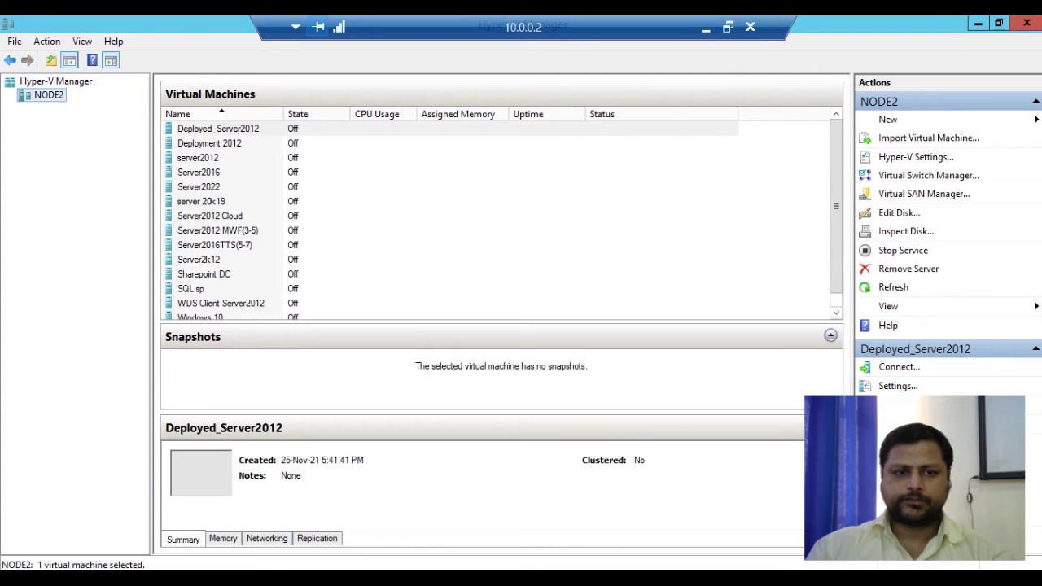
click(210, 215)
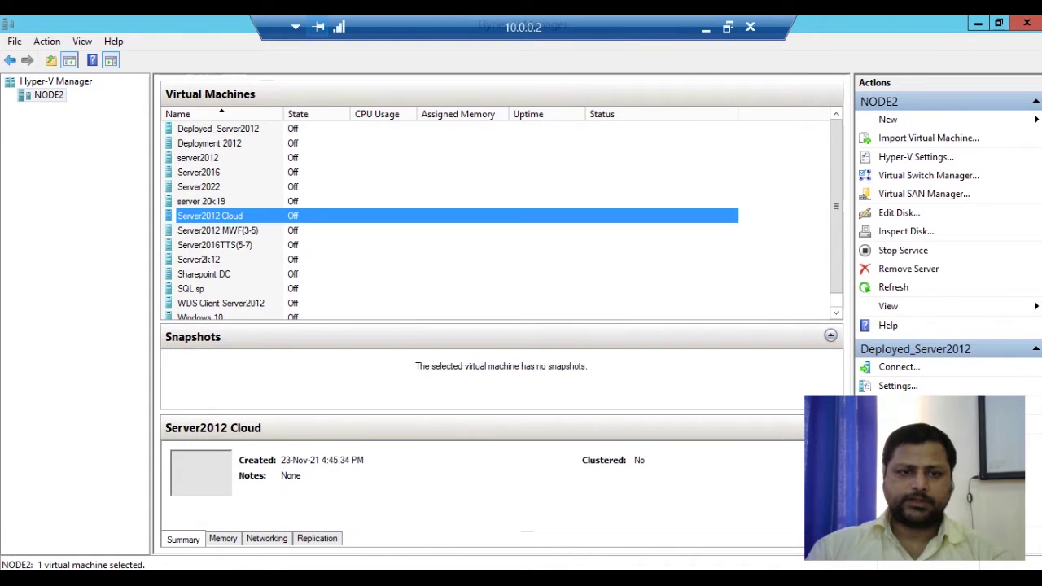
Connect to the Server2012 Cloud virtual machine and start it
right_click(228, 214)
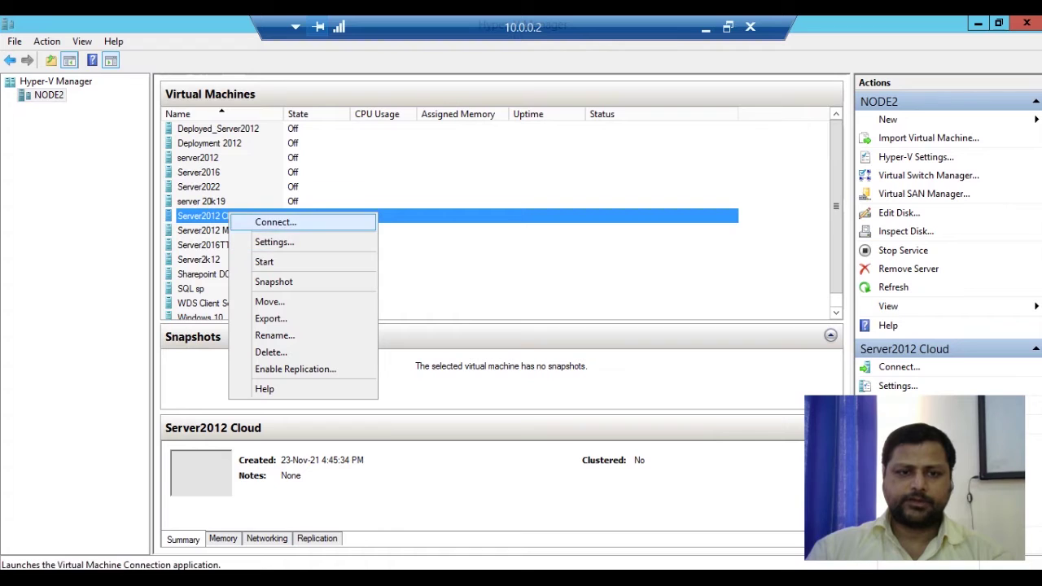
click(256, 222)
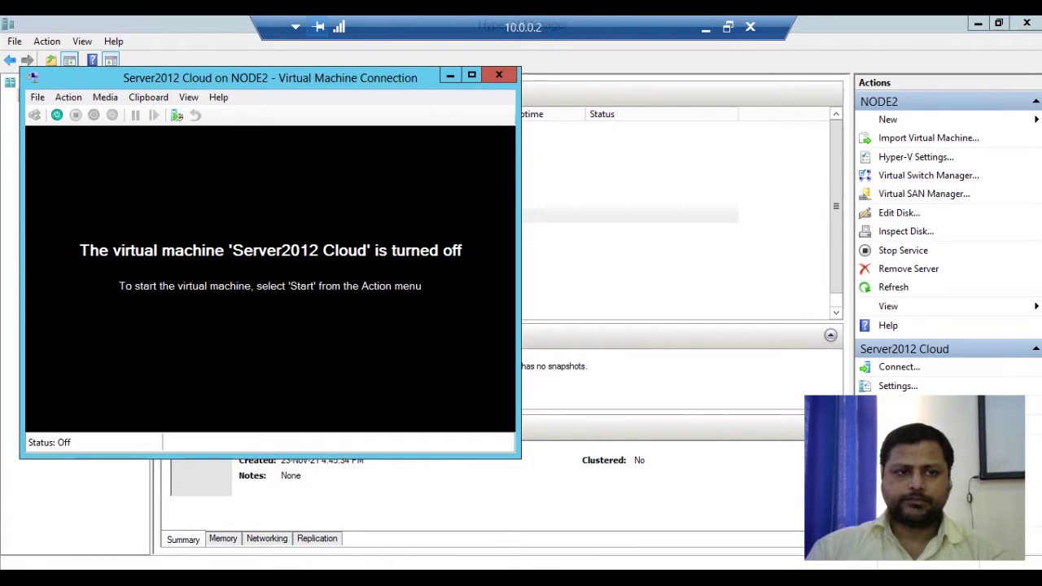
click(56, 115)
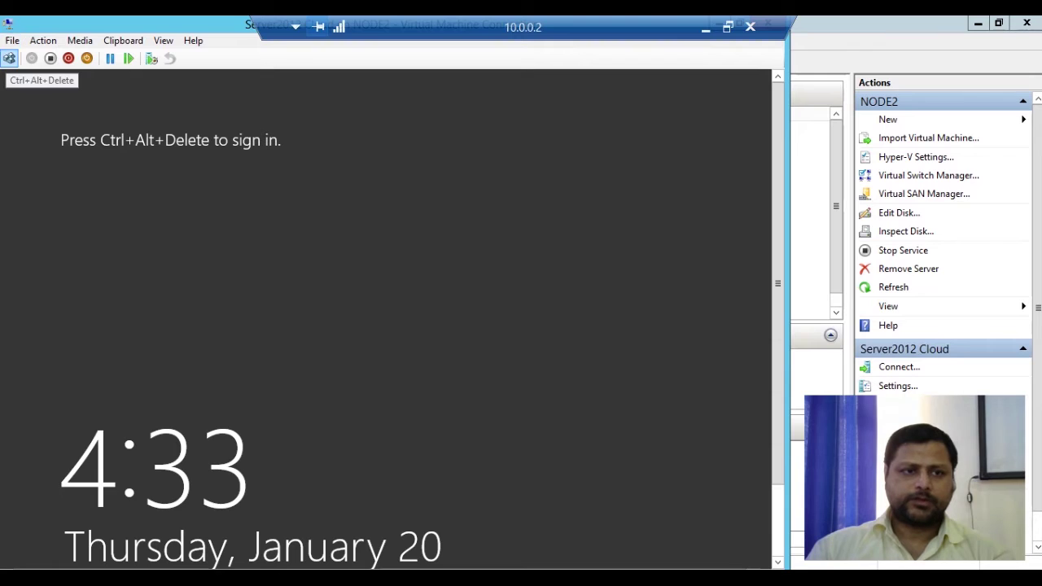
Send Ctrl+Alt+Delete and log in as the BLUECREST administrator, retrying after a wrong password
click(9, 58)
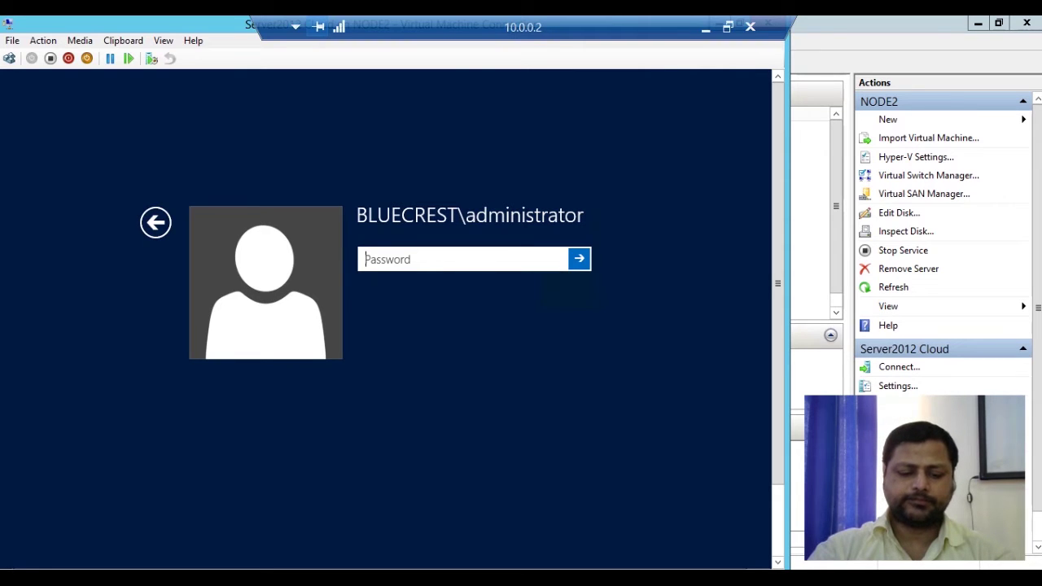
text(••••••••)
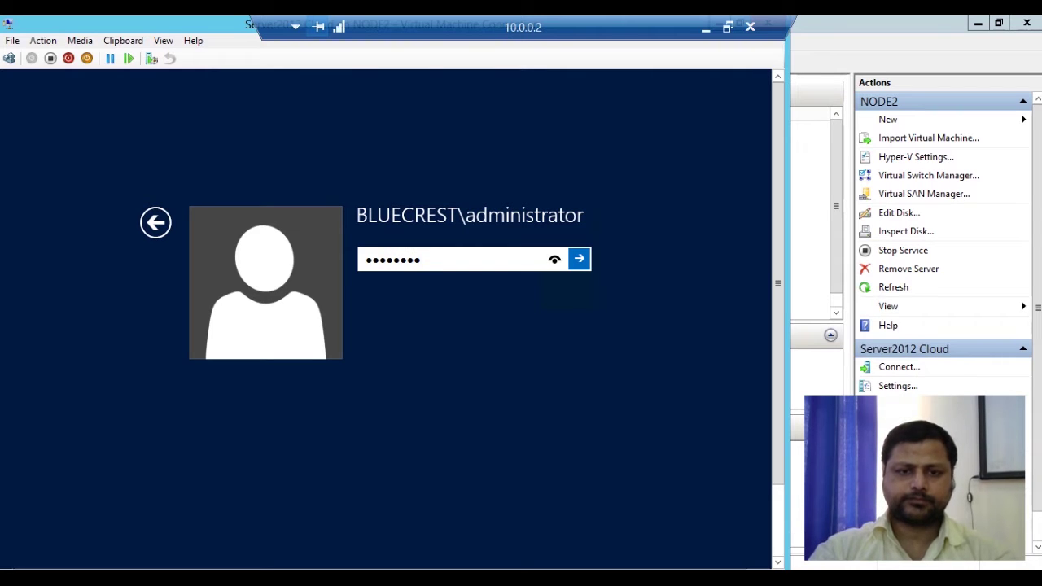
key(Return)
key(Return)
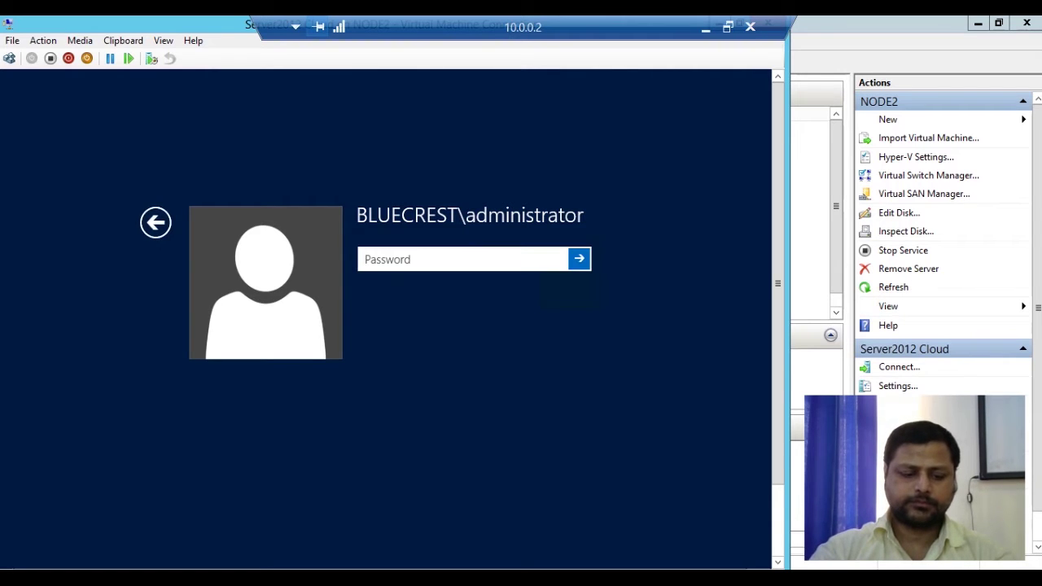
text(•••••)
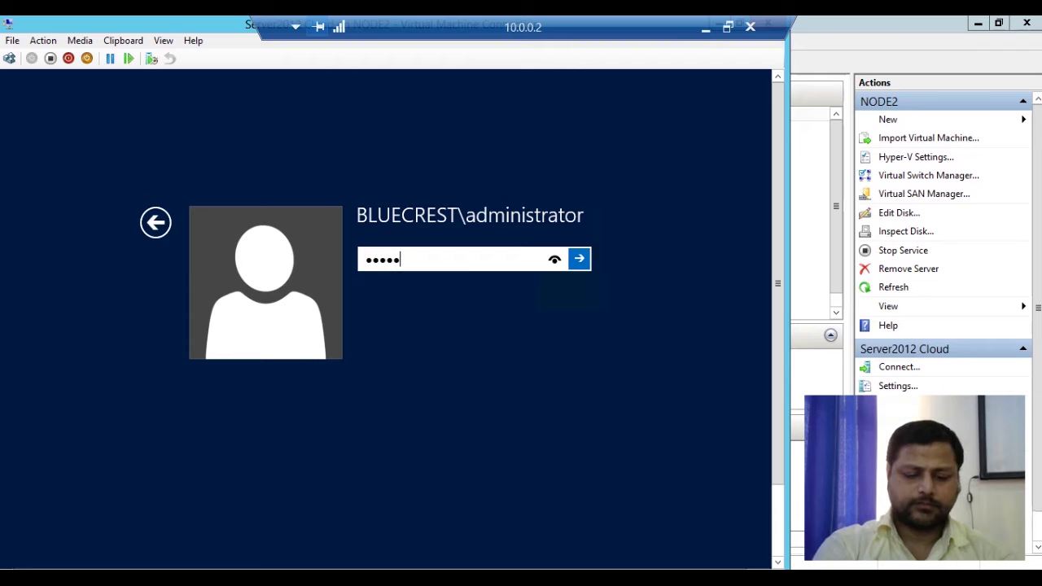
text(•••)
key(Return)
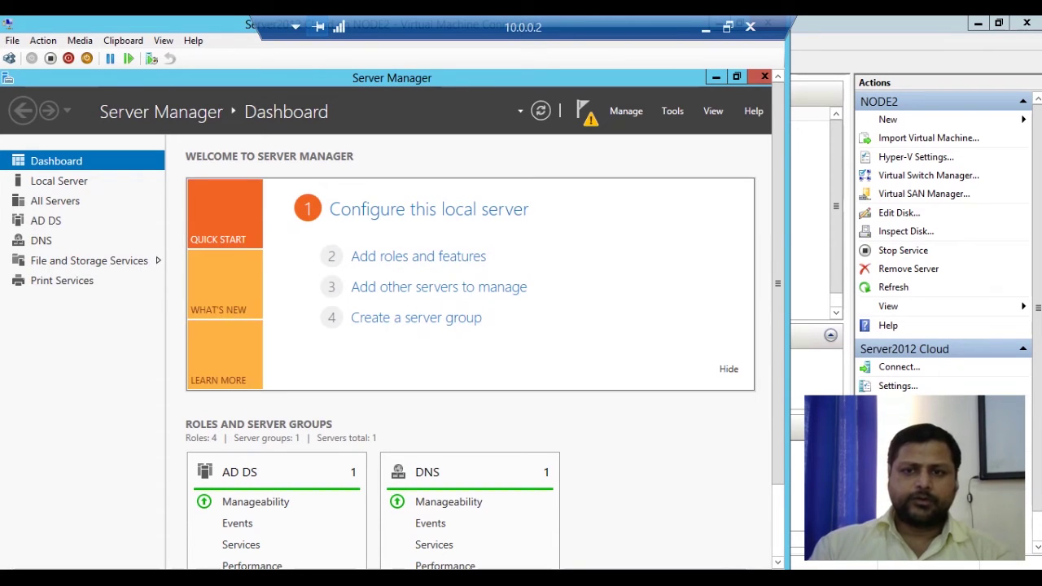
Launch Active Directory Users and Computers and open the Users container under bluecrest.com
click(672, 111)
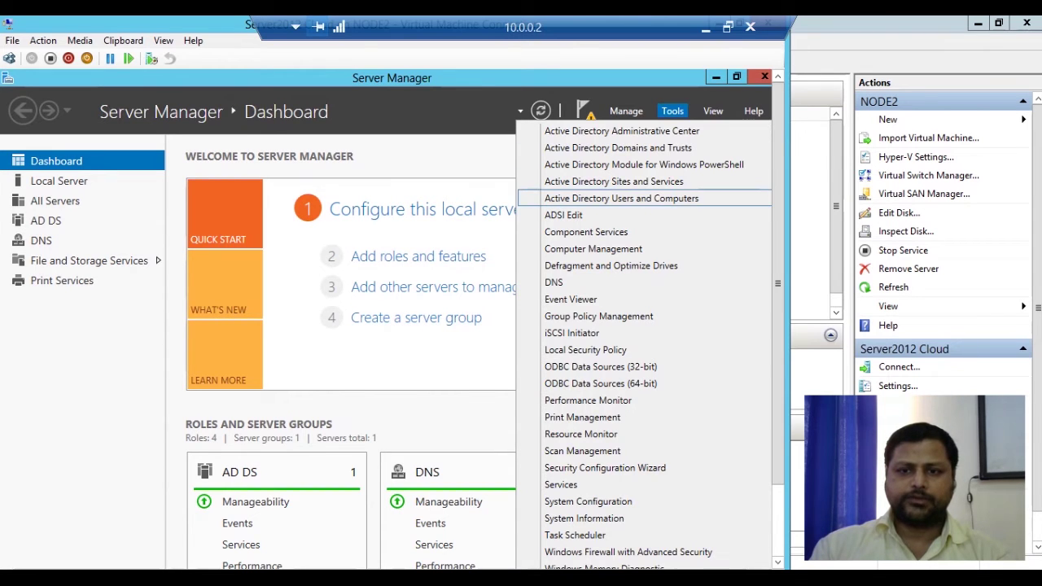
click(621, 198)
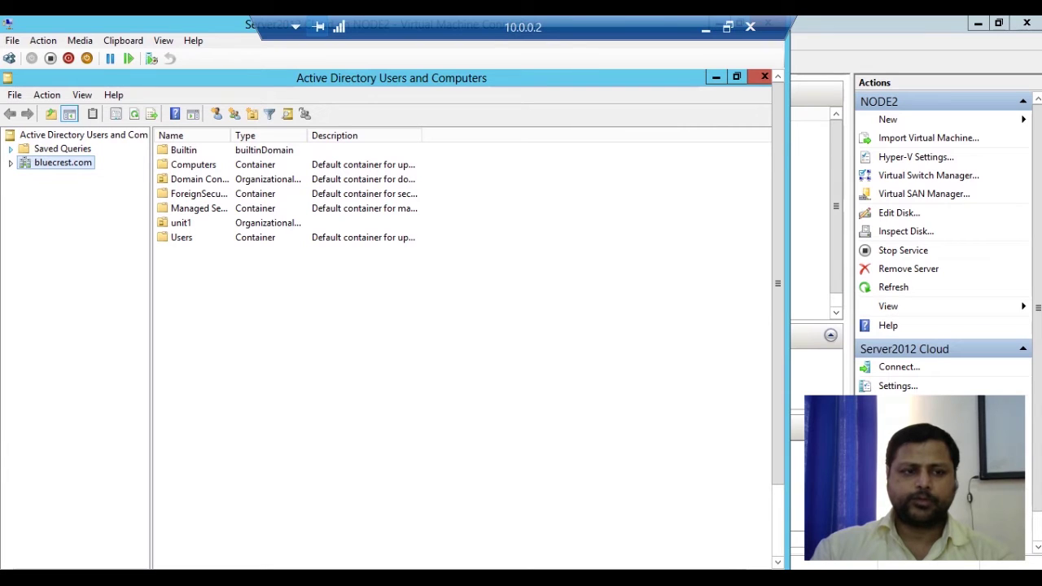
click(11, 163)
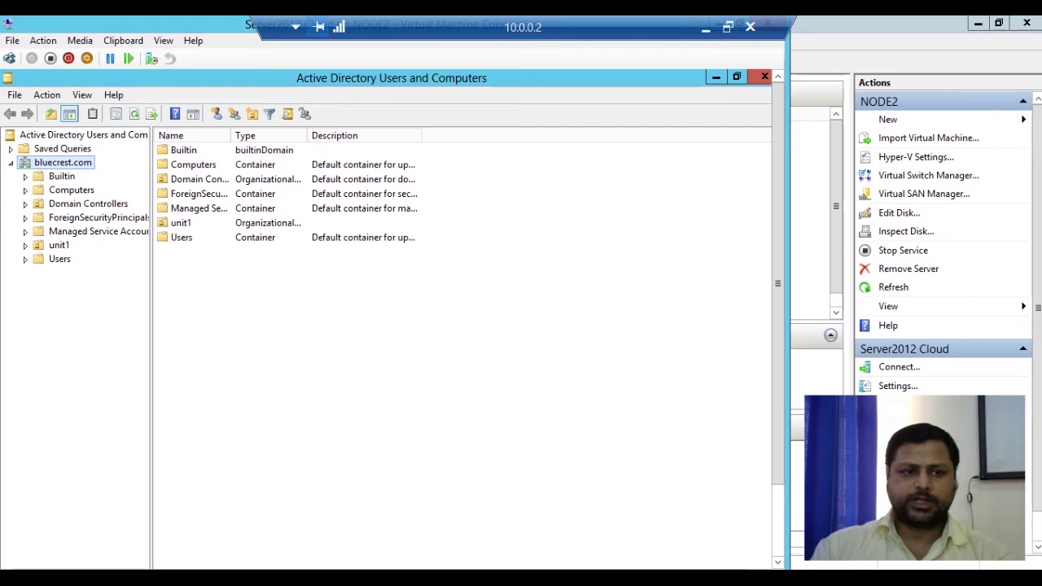
click(60, 259)
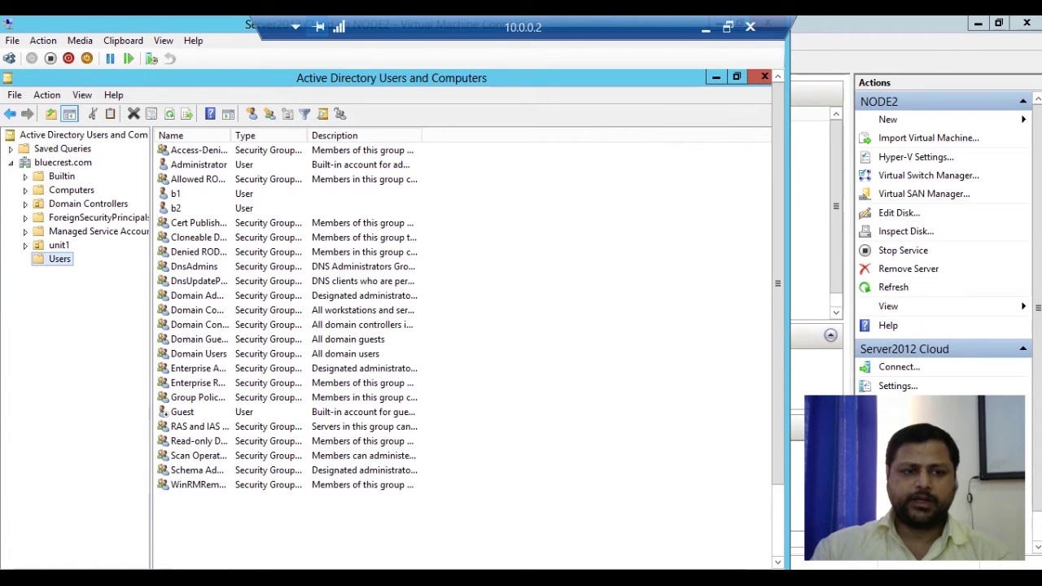
Start a New User in Users with first name John and logon name John, then go Next
right_click(60, 258)
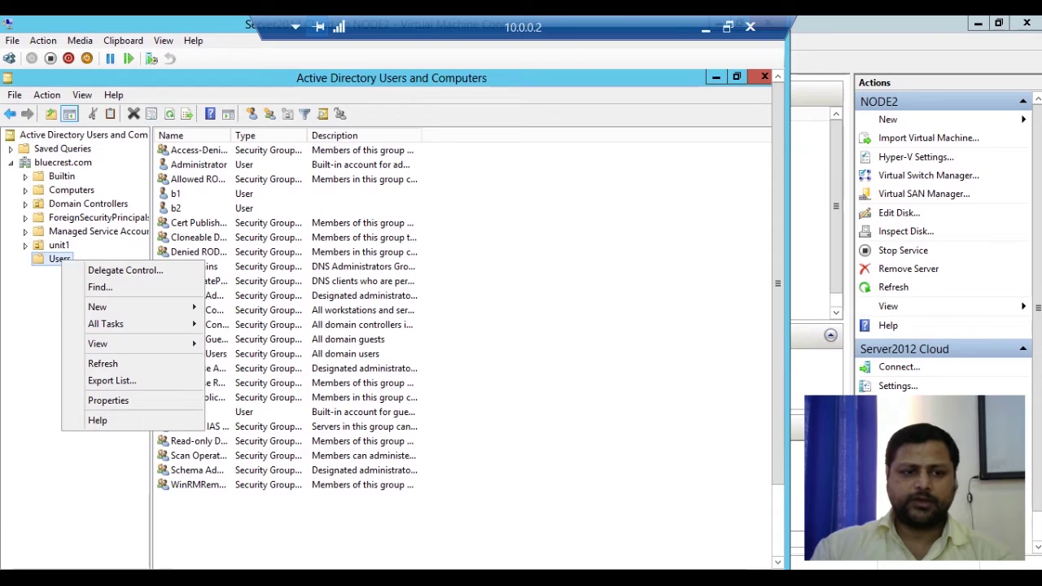
mouse_move(96, 306)
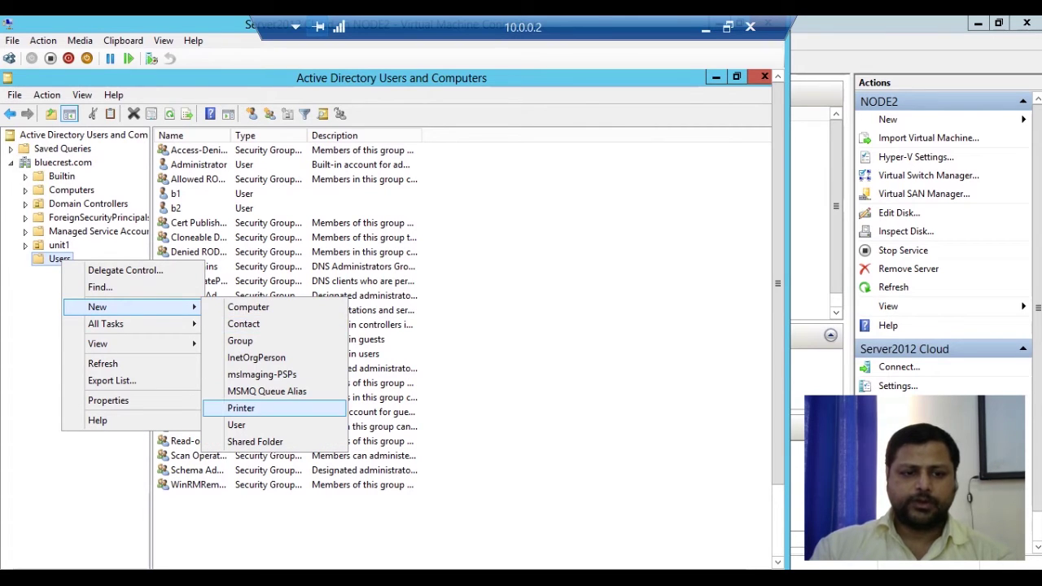
click(237, 425)
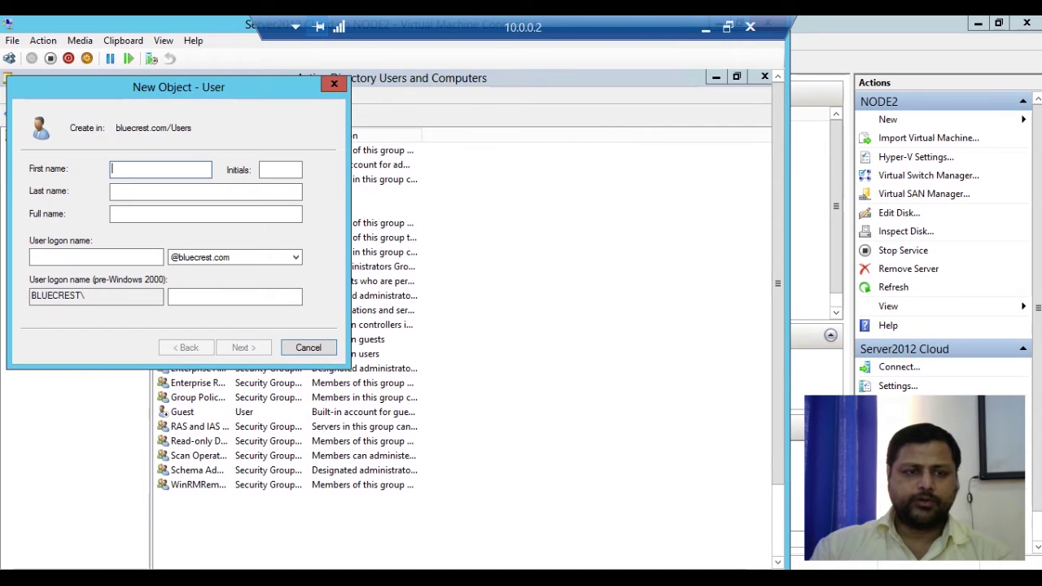
drag(309, 87, 510, 131)
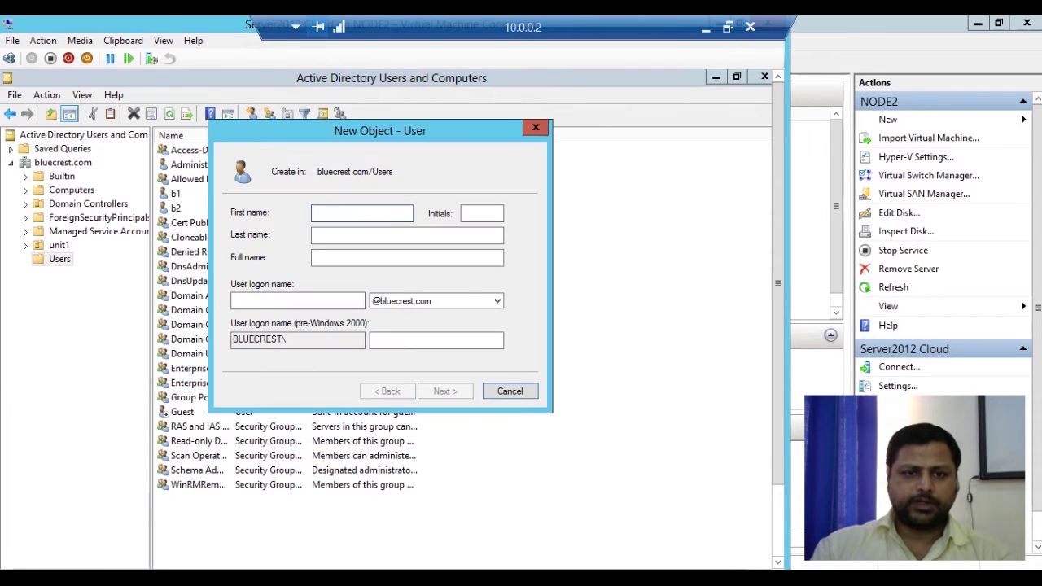
text(J)
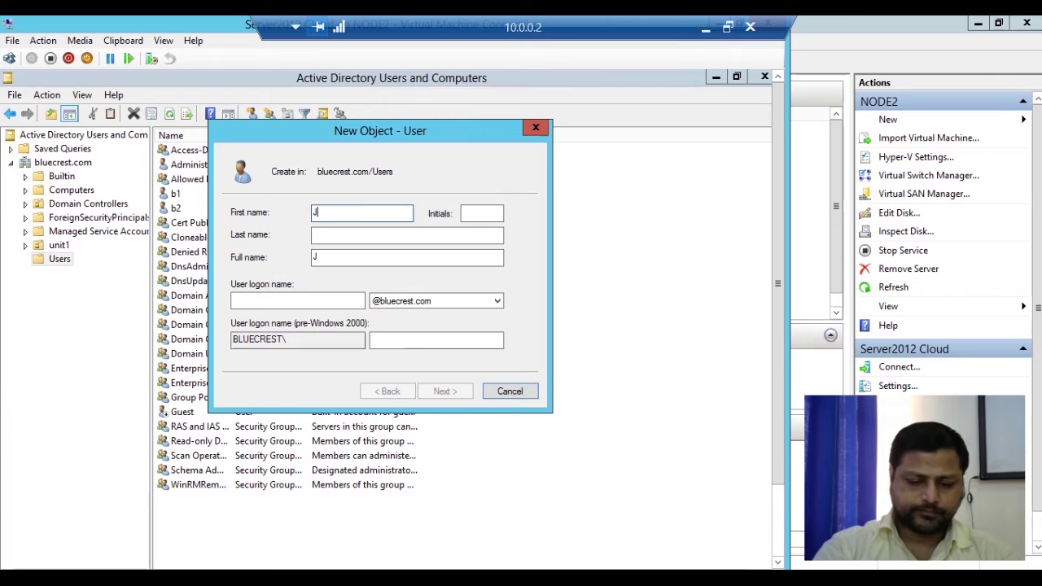
text(ohn)
key(Tab)
key(Tab)
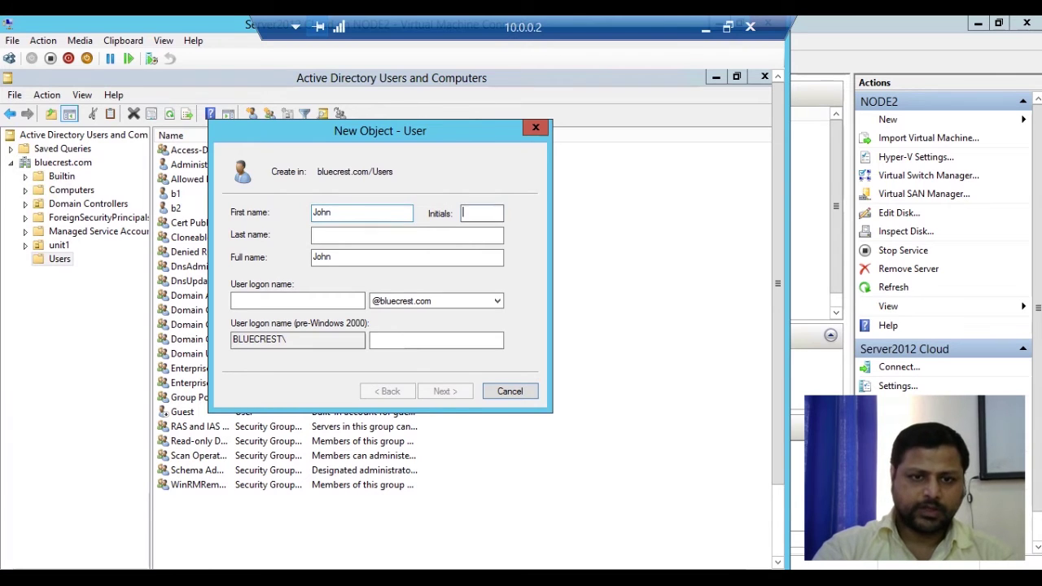
key(Tab)
key(Tab)
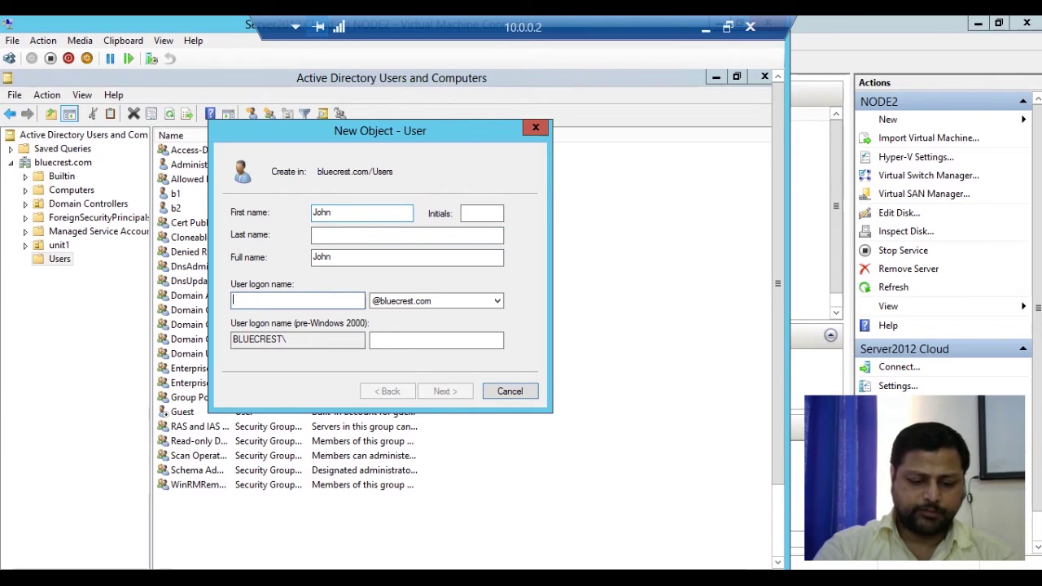
text(Joh)
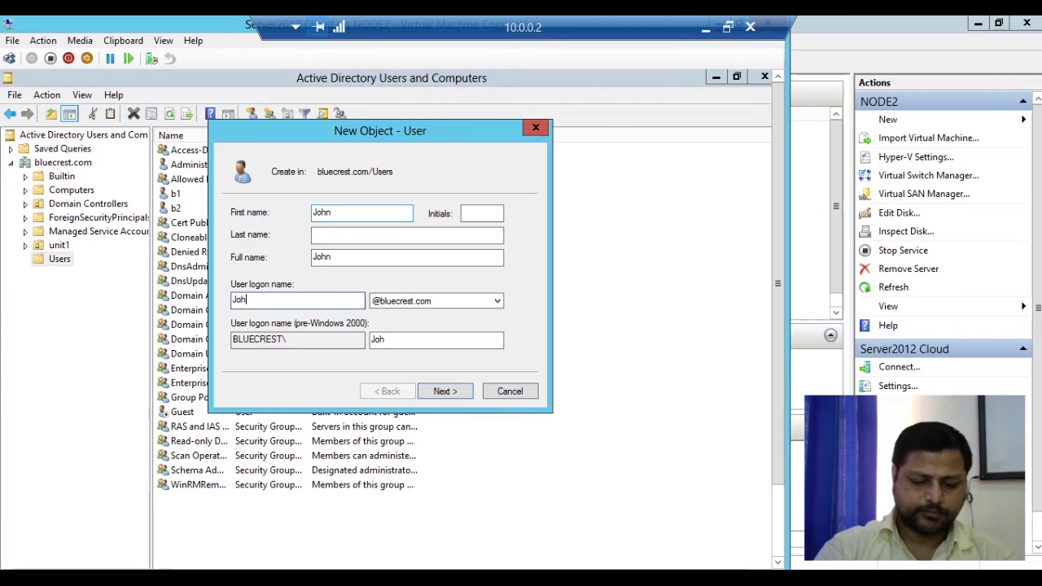
text(n)
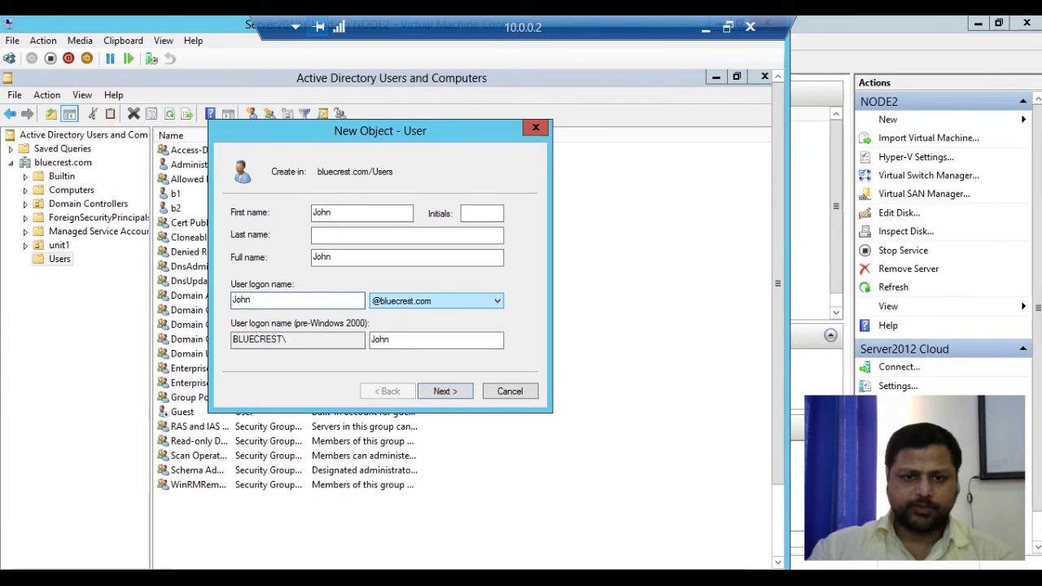
key(Return)
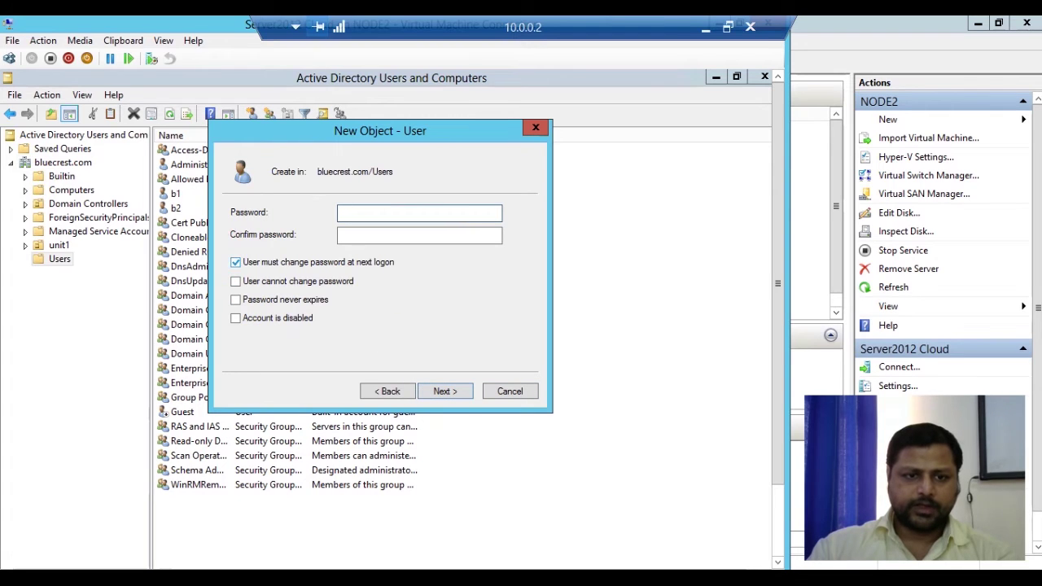
Clear 'must change password at next logon', enter and confirm John's password, and continue
click(235, 261)
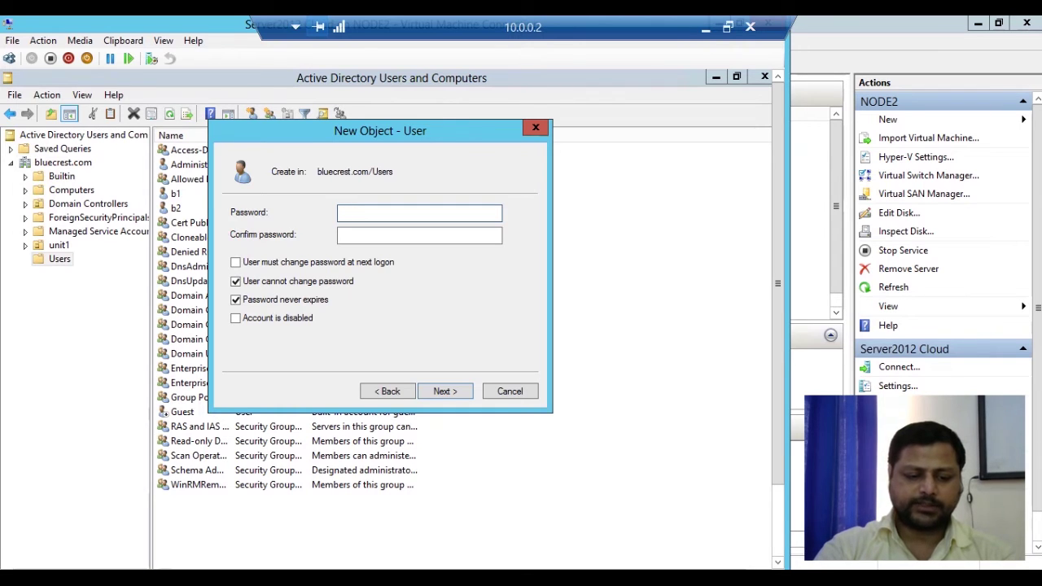
text(******)
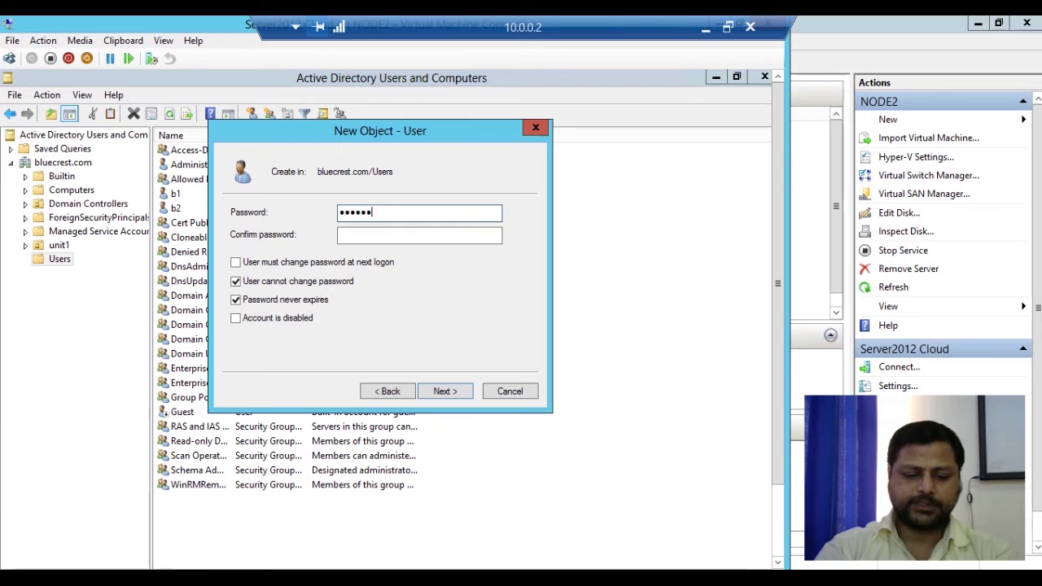
text(**)
key(Tab)
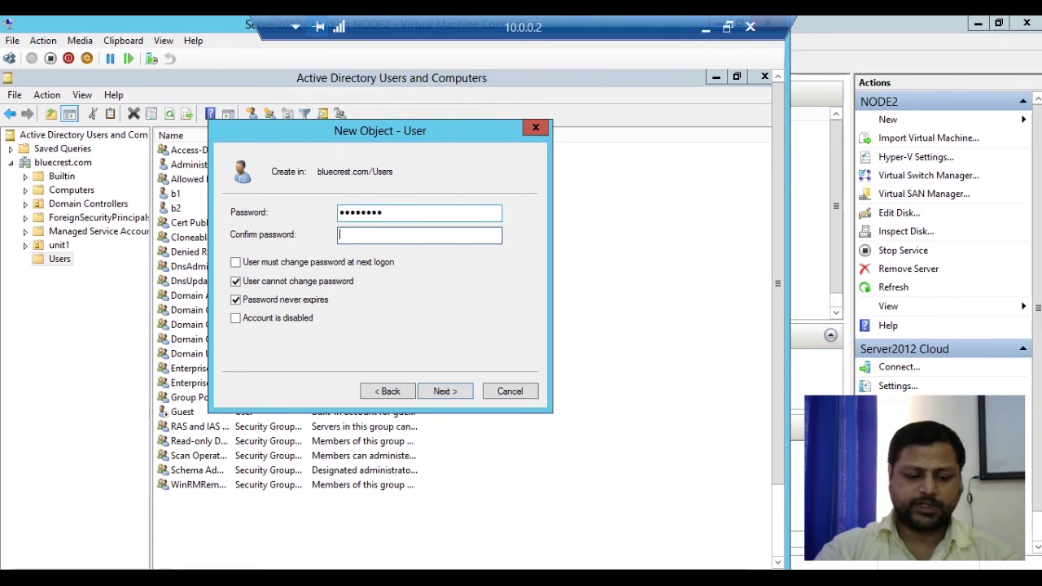
text(********)
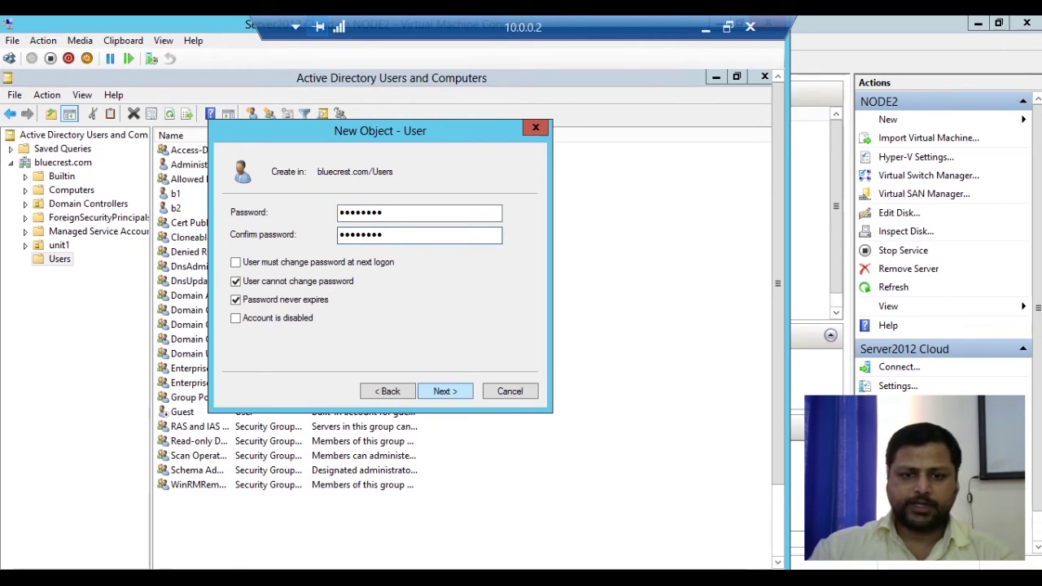
key(Return)
key(Return)
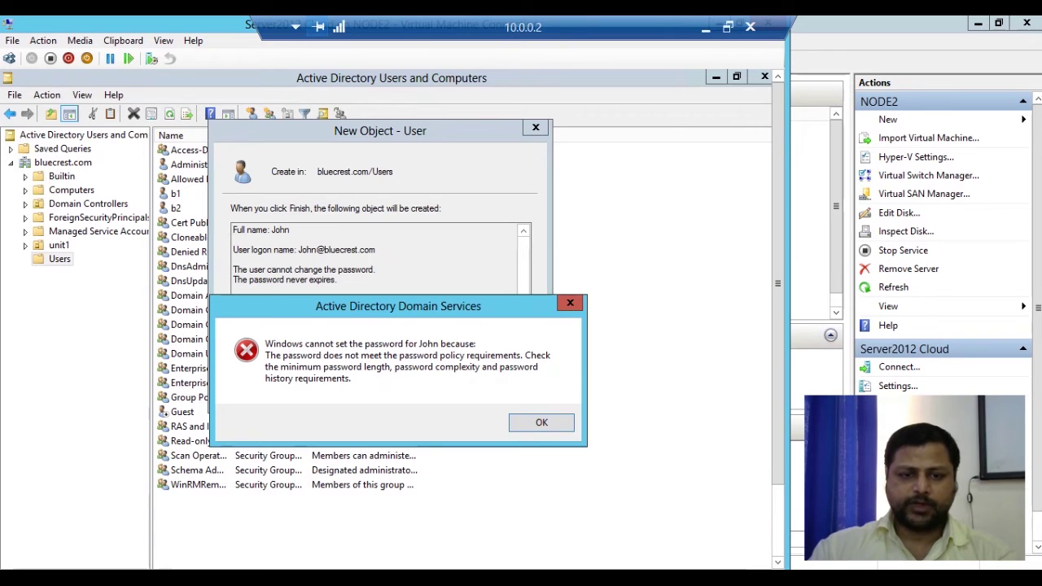
Dismiss the policy error, go back to the password page and retype John's password
key(Return)
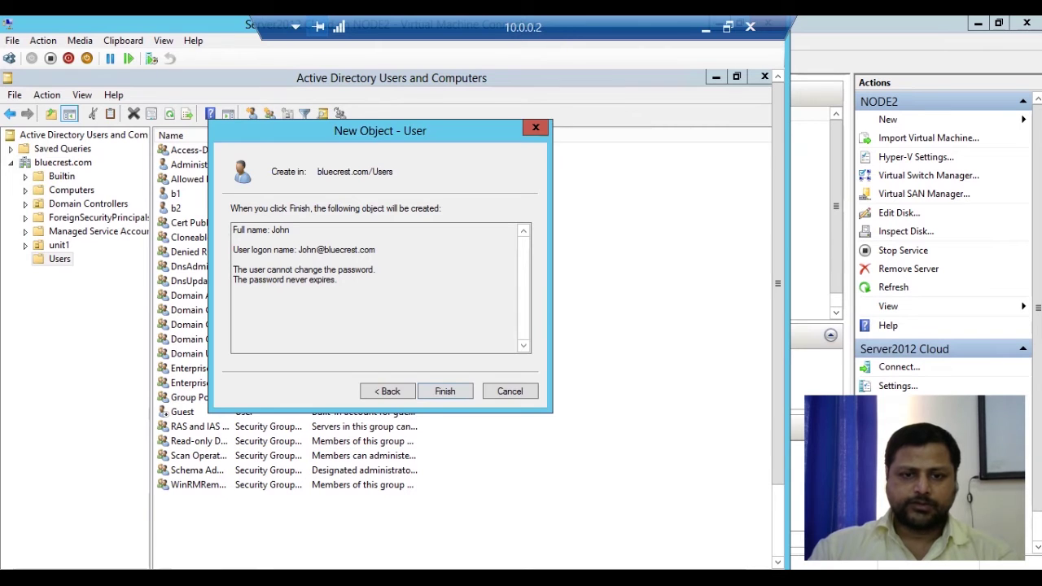
key(alt+b)
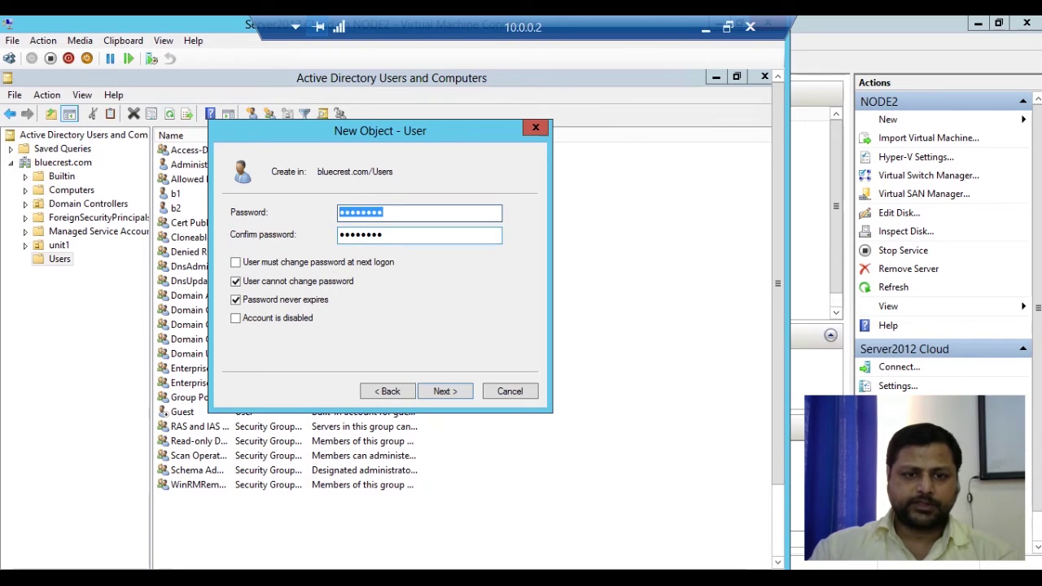
key(Tab)
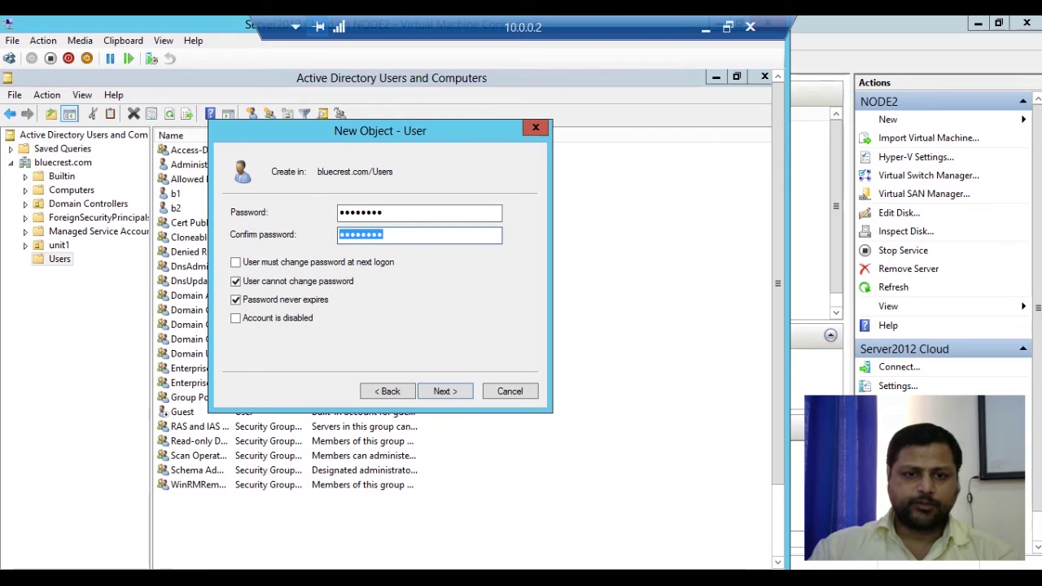
key(shift+Tab)
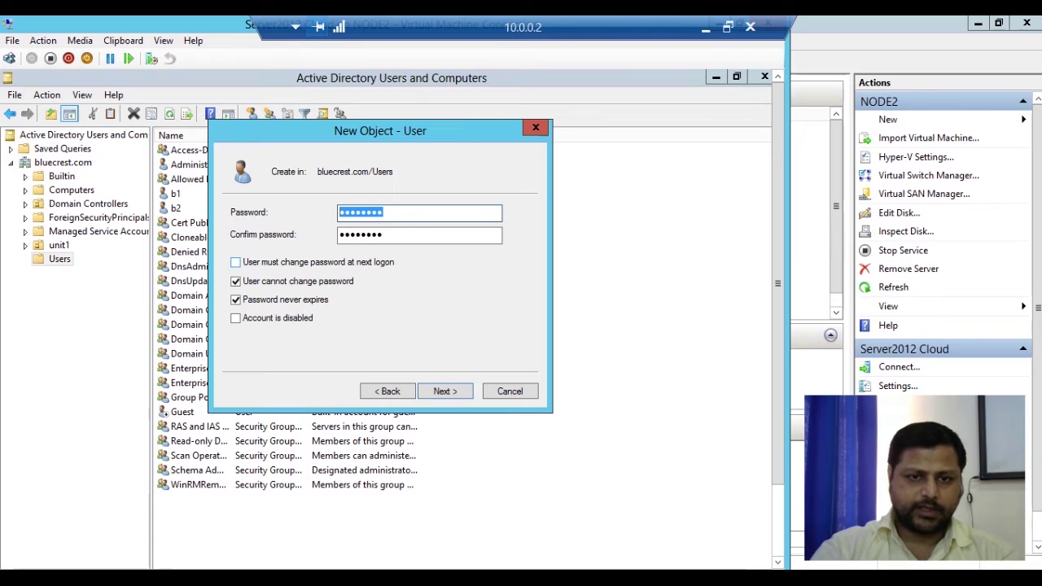
text(••••••)
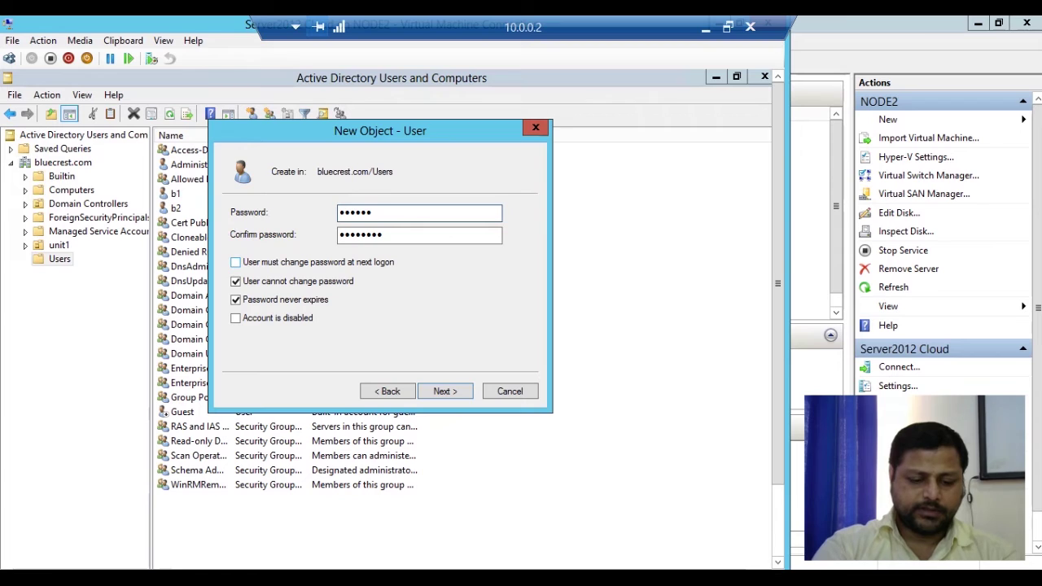
text(••)
Confirm the password, meet the same policy rejection, and cancel the new-user wizard
key(Tab)
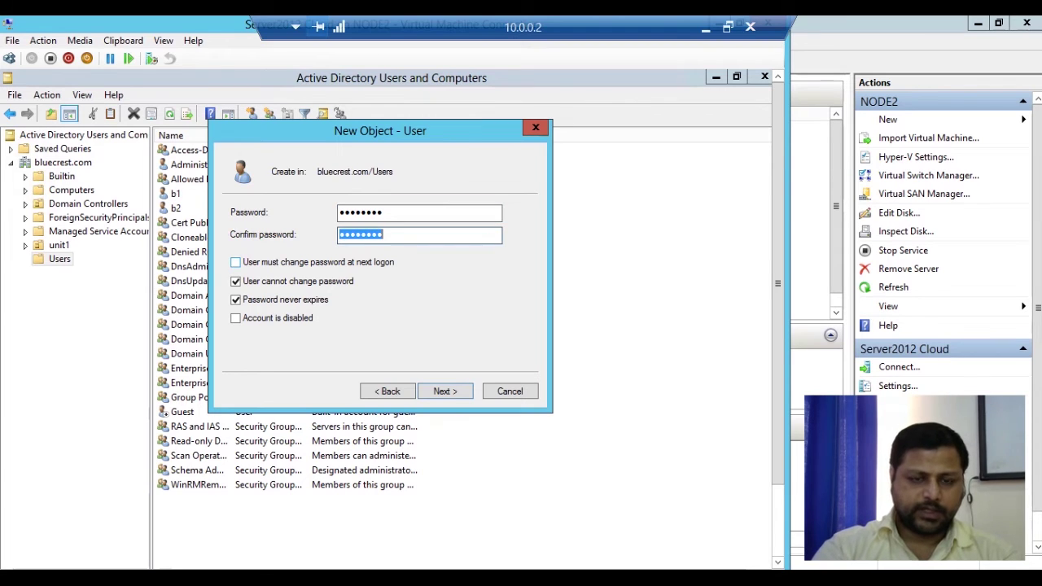
text(••••••••)
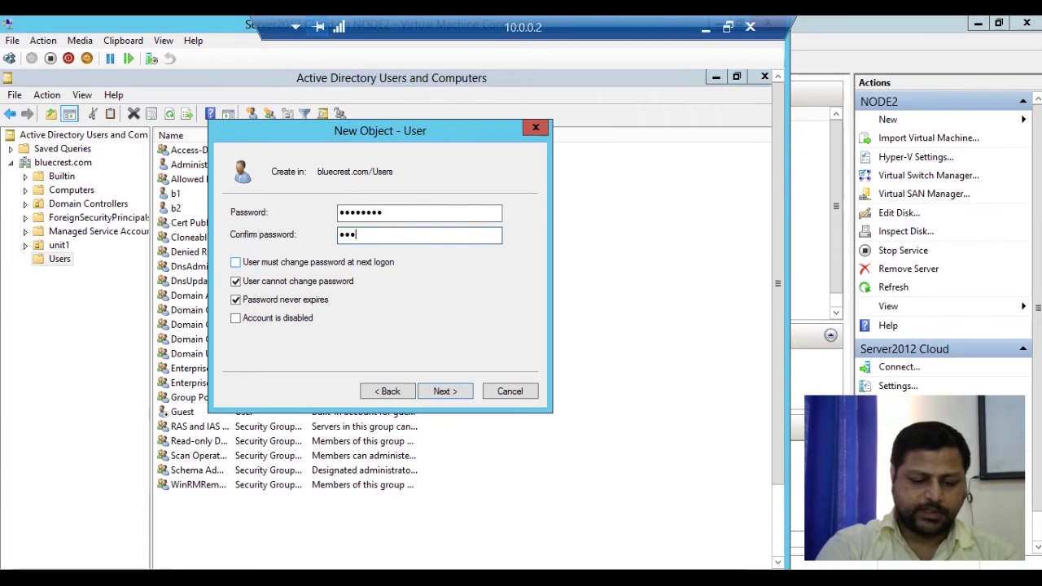
text(•)
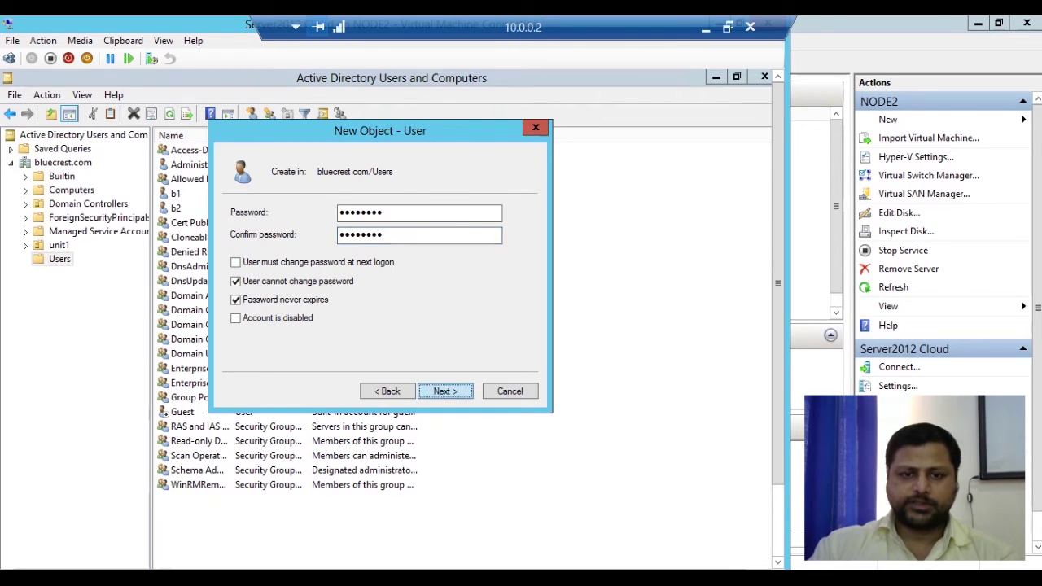
key(Return)
key(Return)
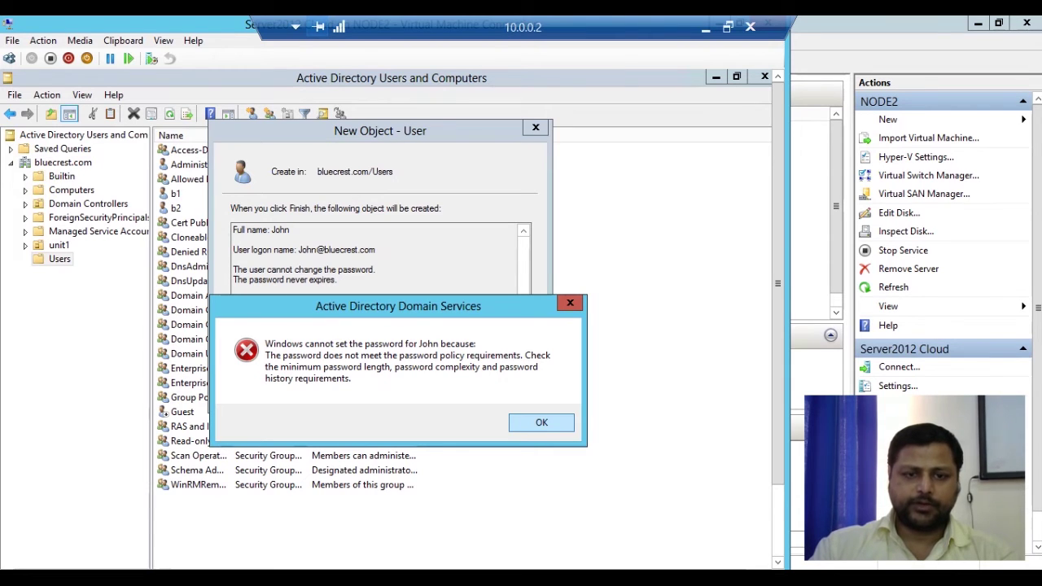
key(Return)
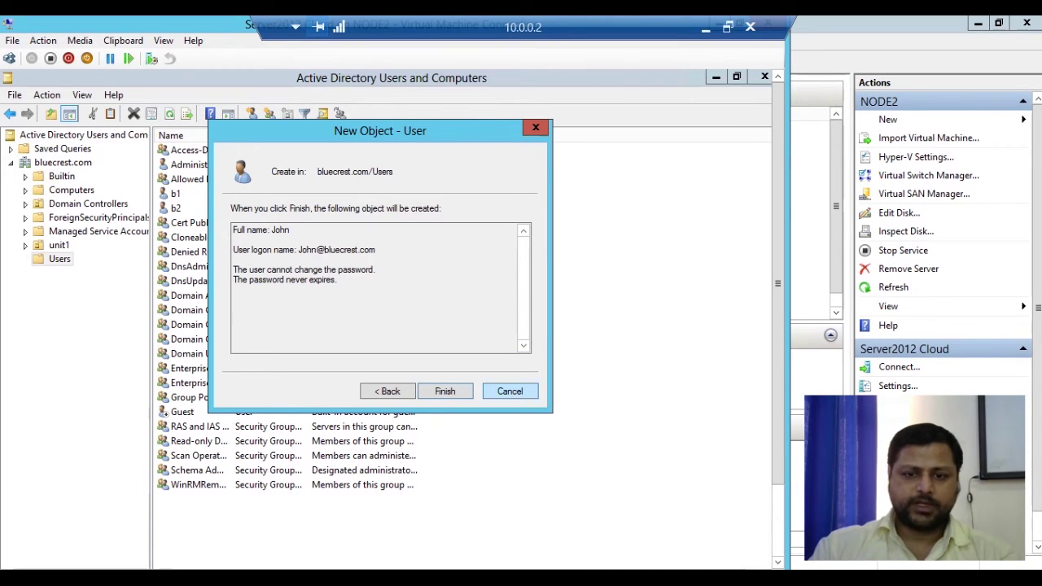
key(Escape)
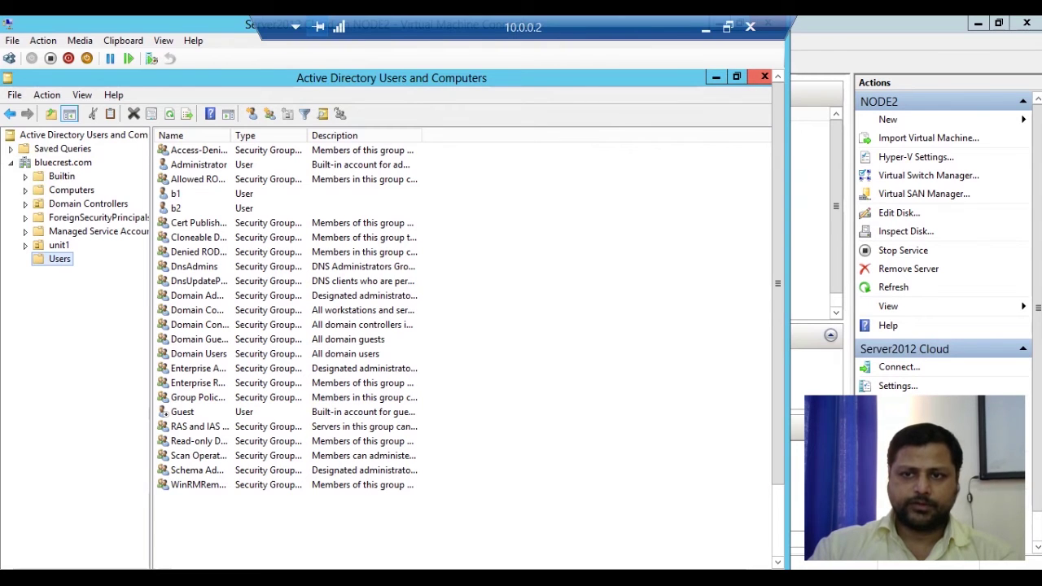
Close Active Directory Users and Computers and launch Group Policy Management from Server Manager Tools
click(765, 76)
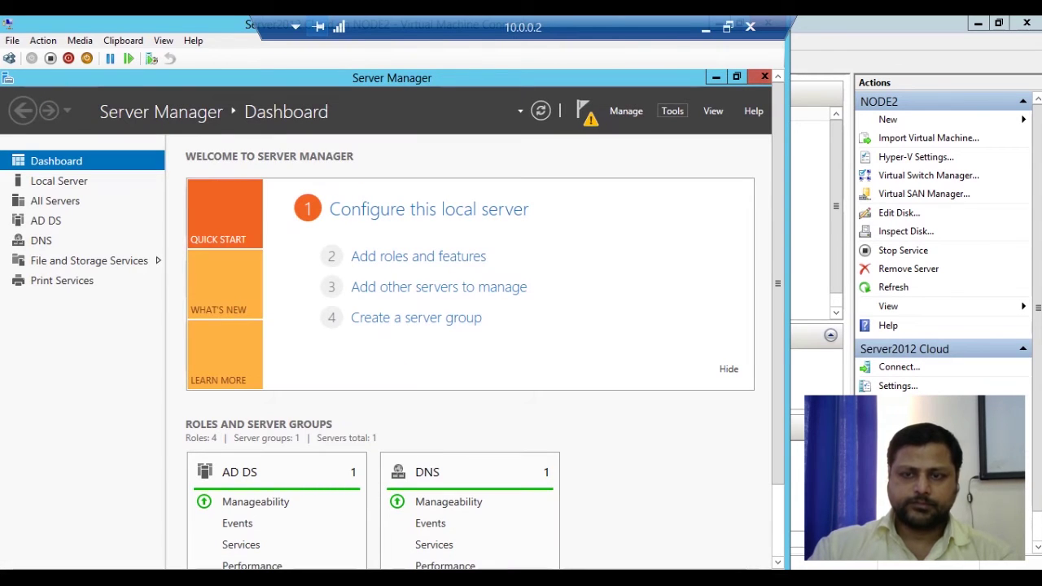
click(672, 111)
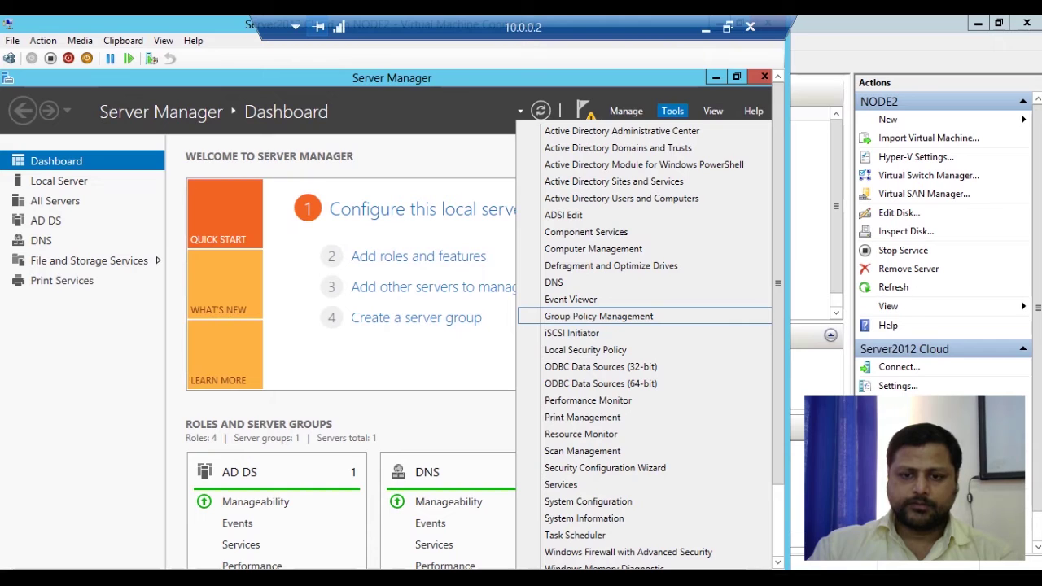
click(598, 315)
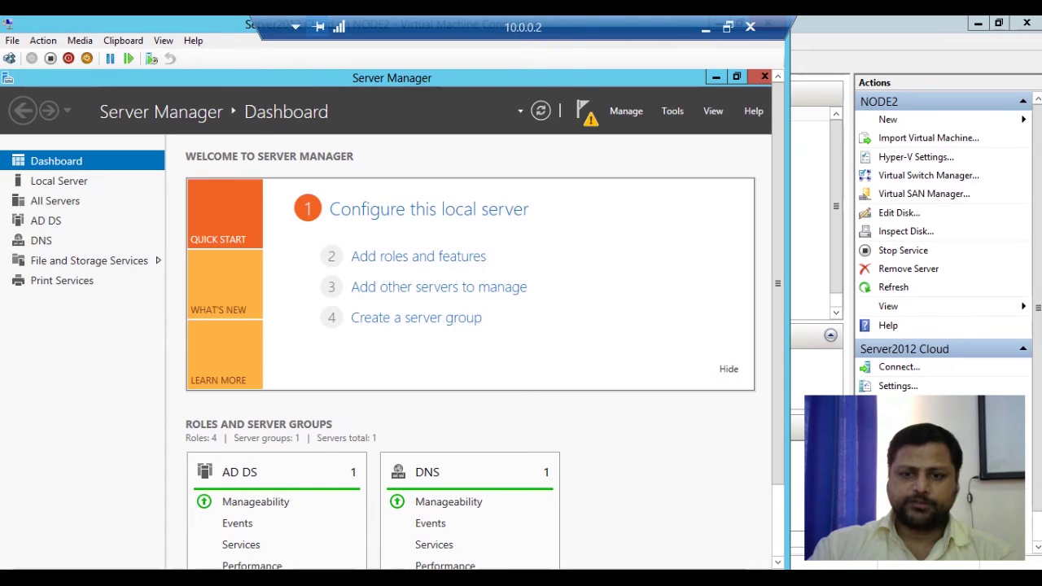
Select the Default Domain Controllers Policy under Domain Controllers, acknowledging the link warning
scroll(777, 326, down, 2)
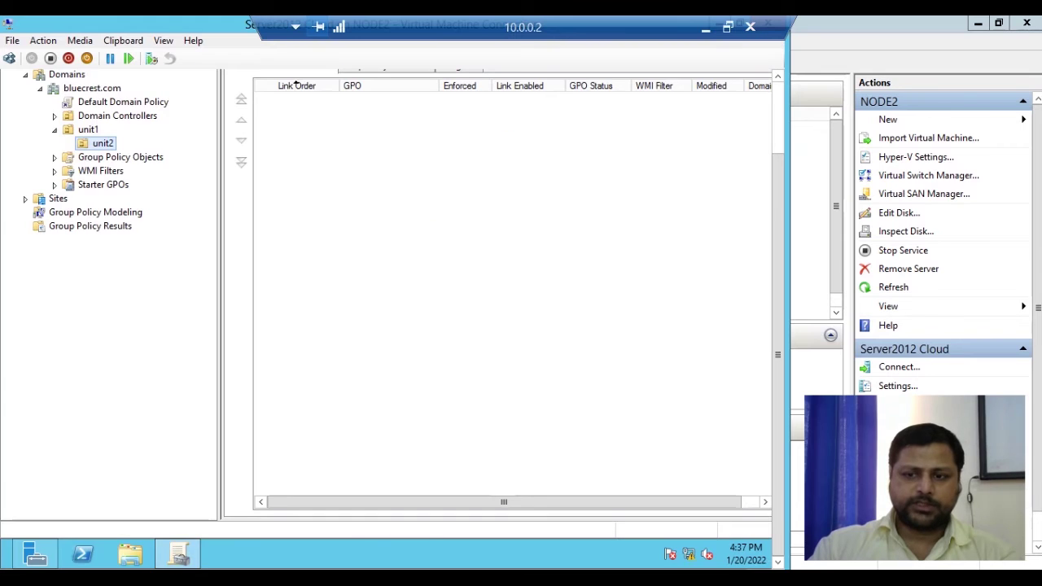
scroll(295, 85, up, 2)
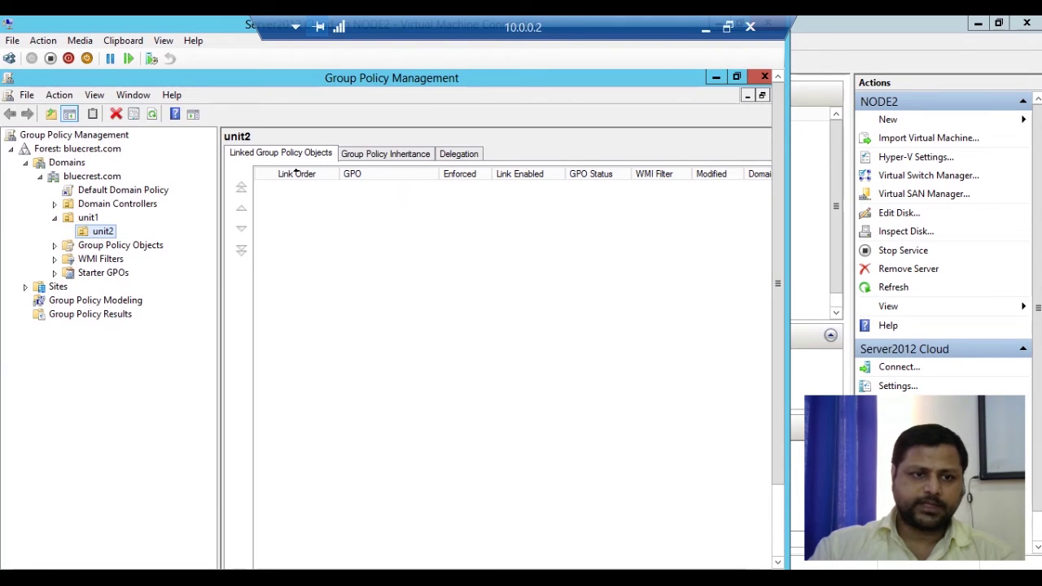
click(54, 203)
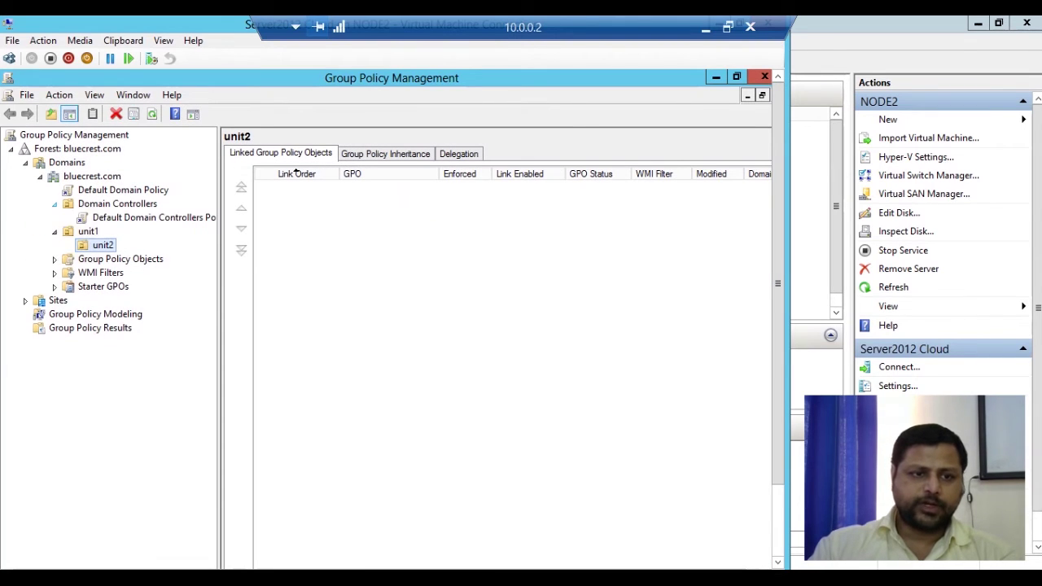
click(122, 217)
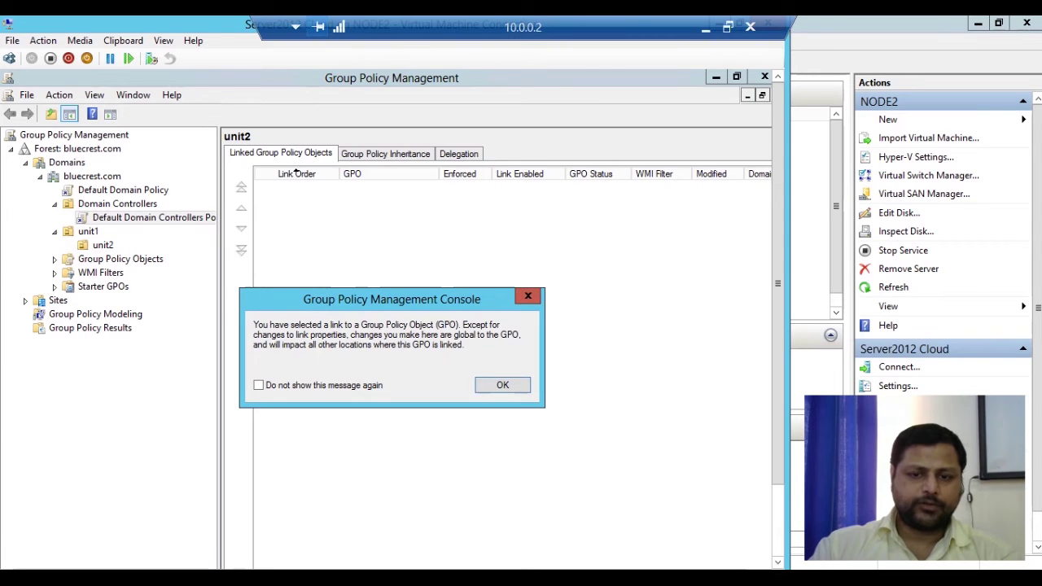
key(Return)
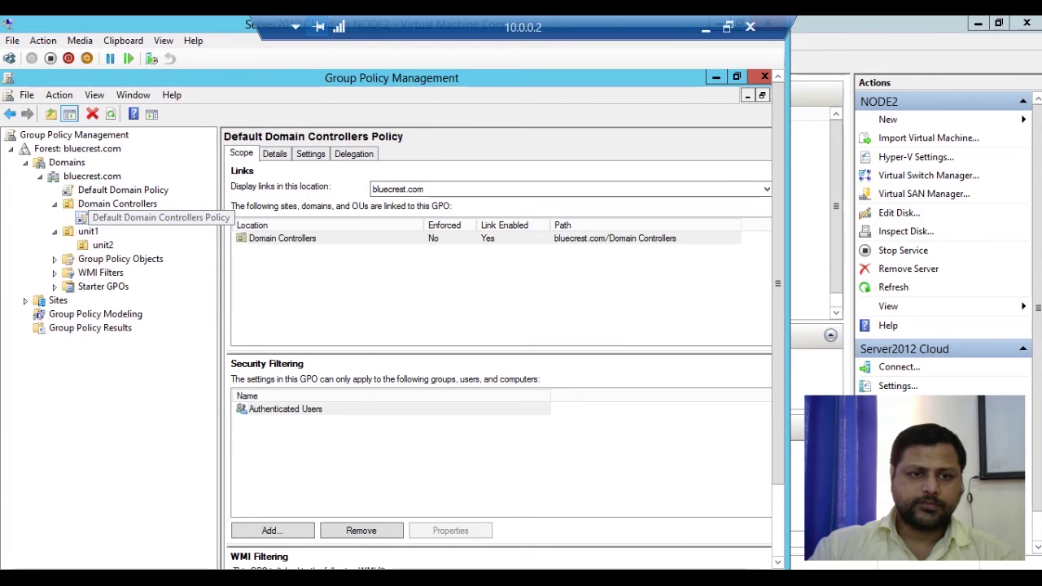
right_click(198, 220)
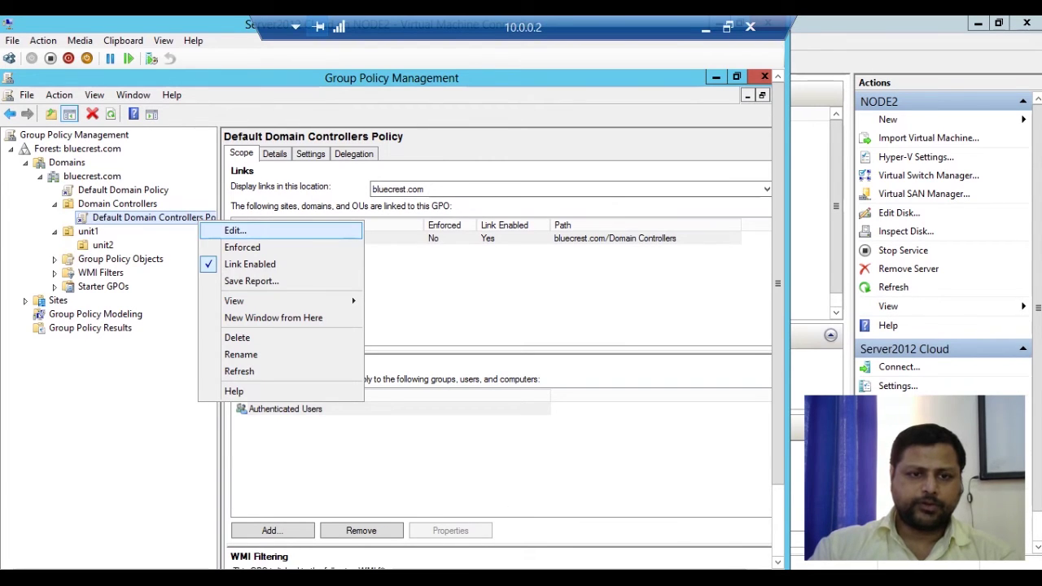
Edit the Default Domain Controllers Policy and expand Policies > Windows Settings > Security Settings > Account Policies
click(236, 230)
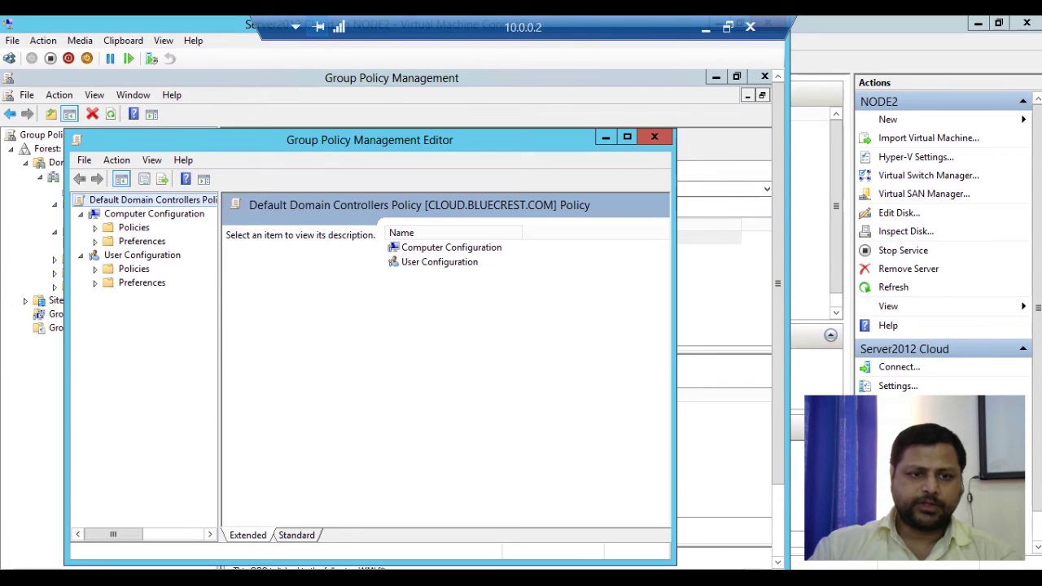
click(627, 137)
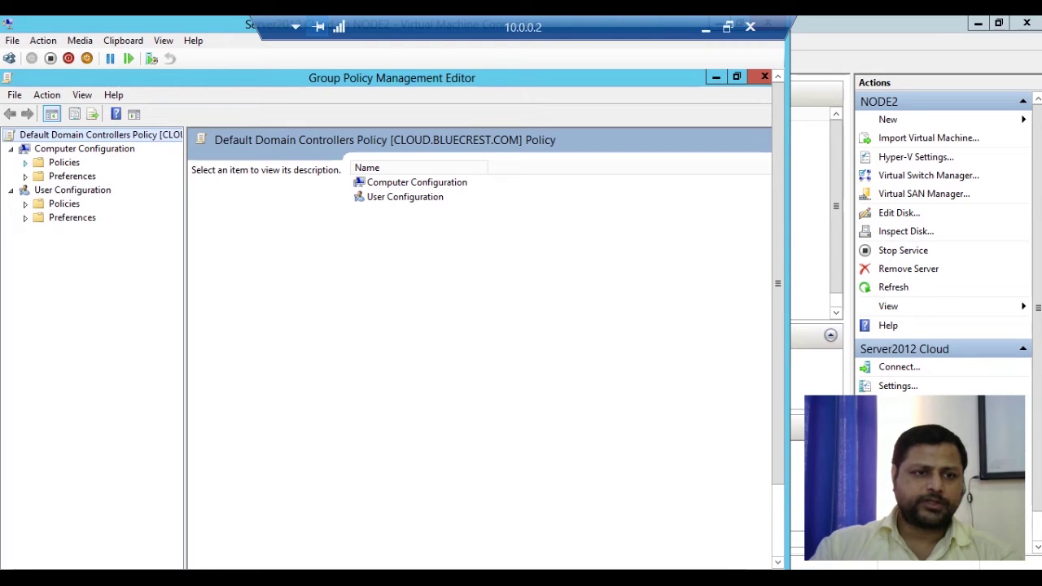
click(26, 162)
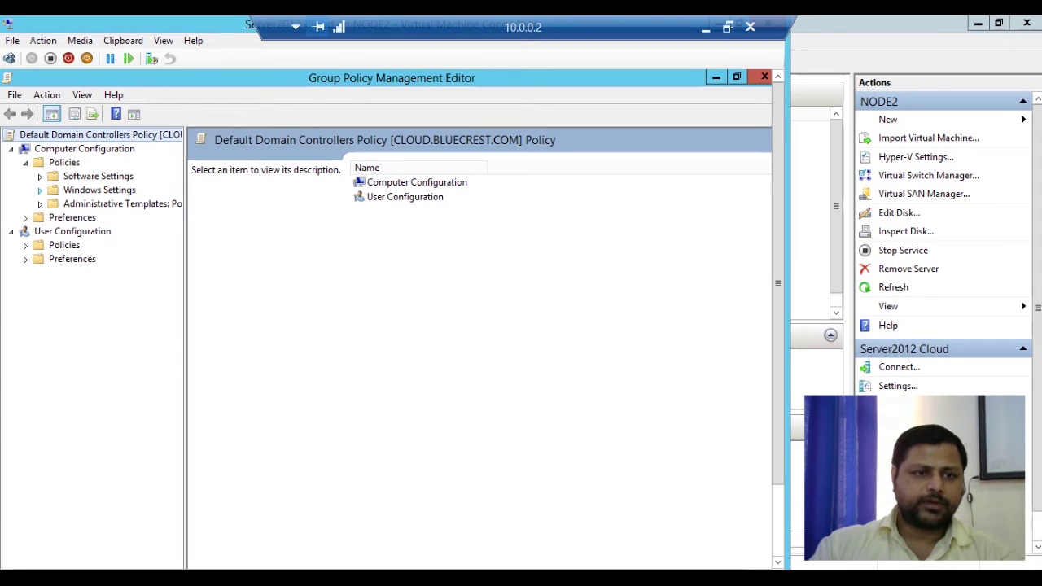
click(40, 191)
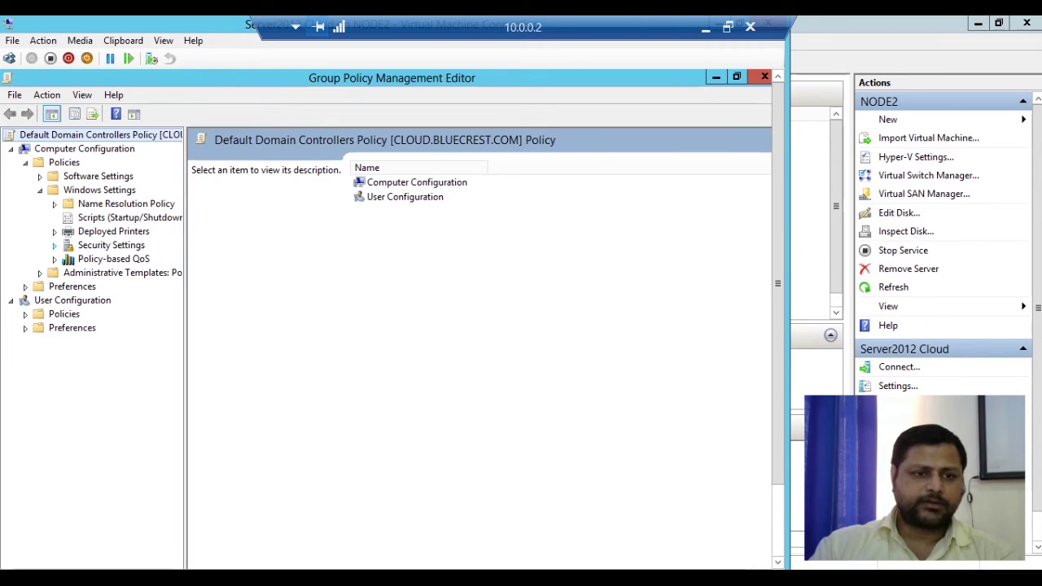
click(55, 245)
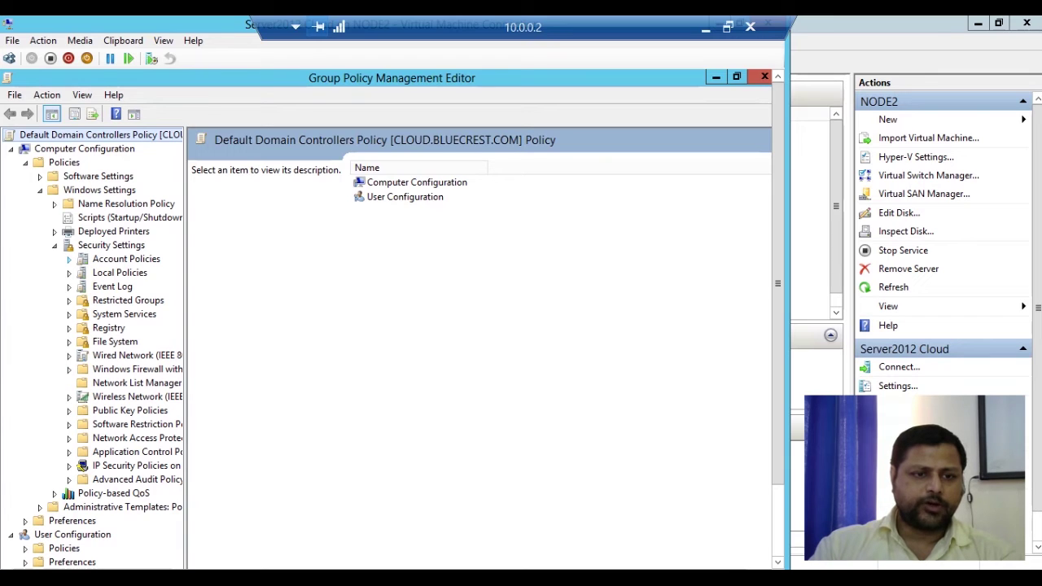
click(69, 258)
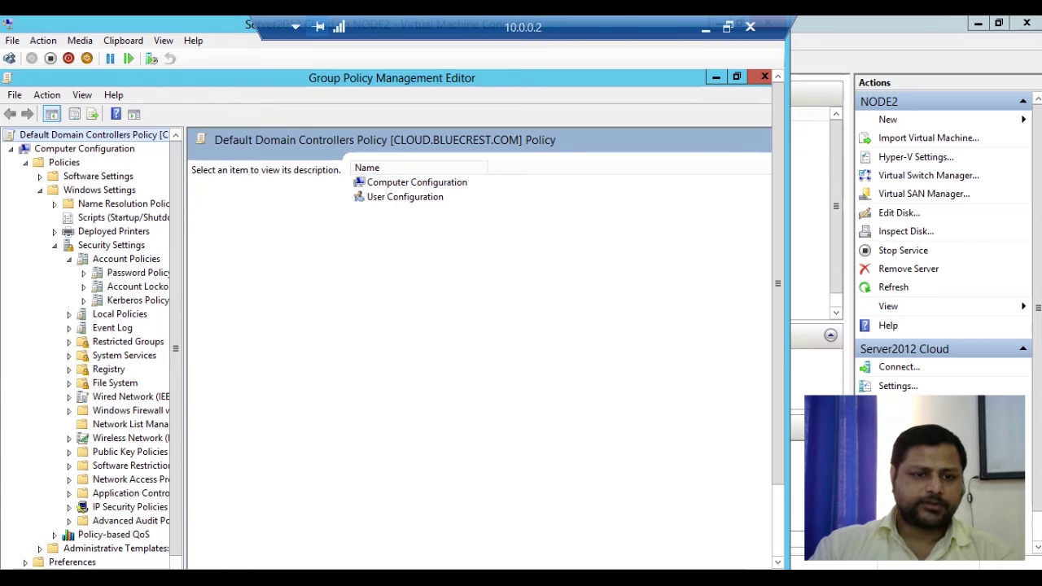
drag(175, 349, 242, 348)
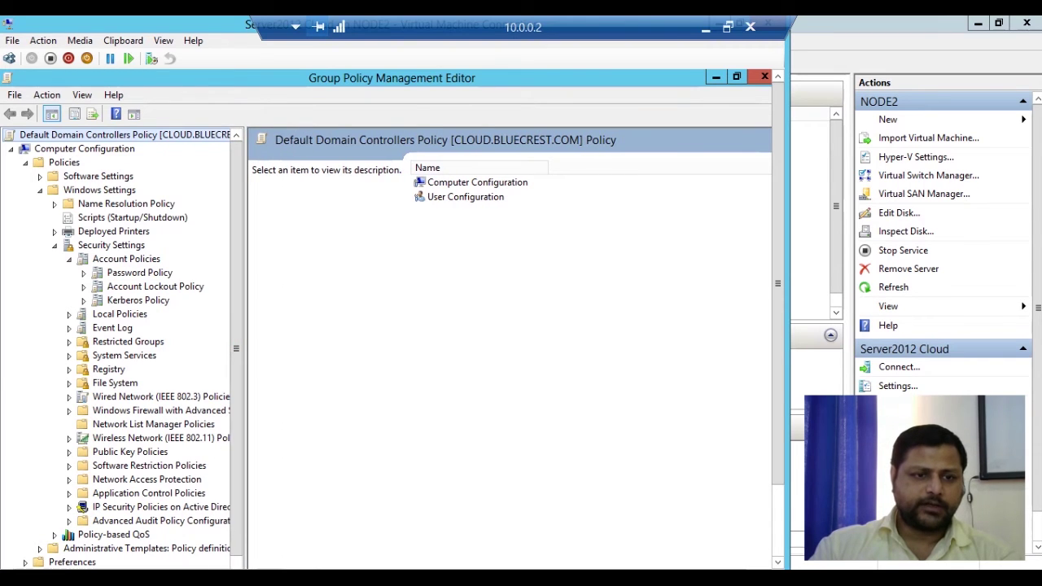
List the Password Policy settings (7-character minimum, complexity Enabled) and select Minimum password length
click(139, 273)
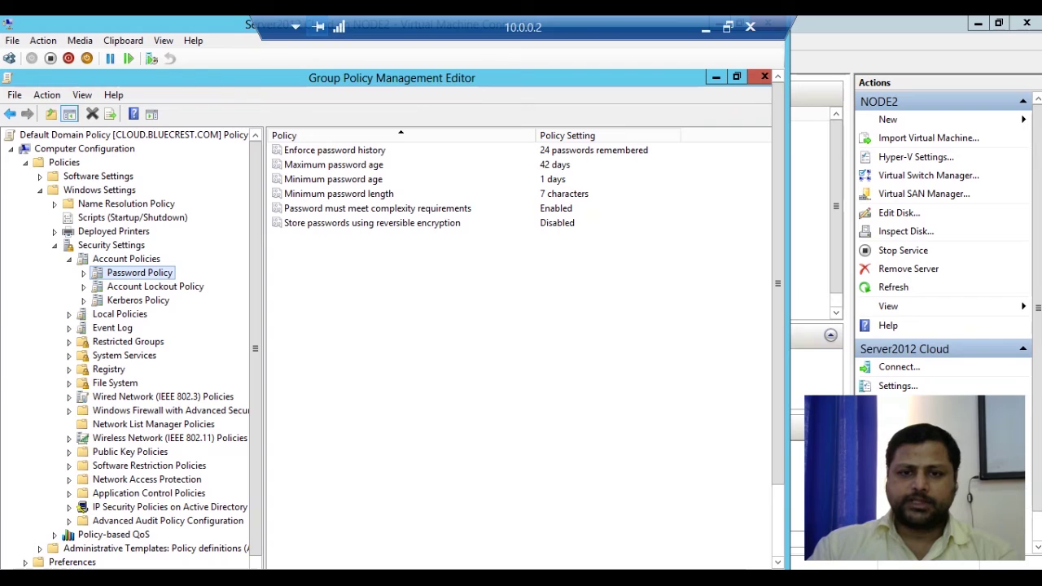
click(339, 194)
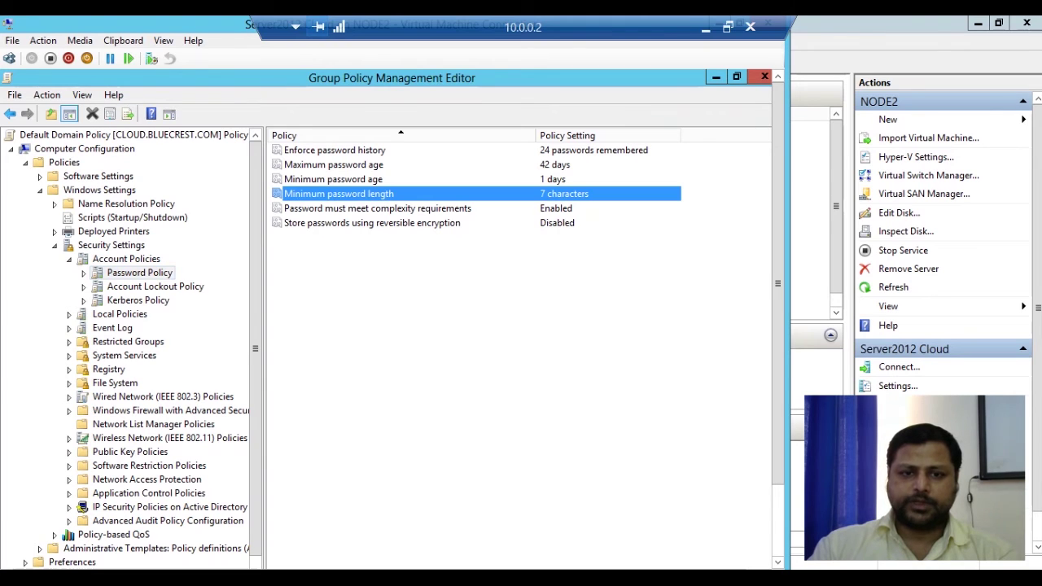
Change Minimum password length from 7 to 1 character and apply it
double_click(338, 193)
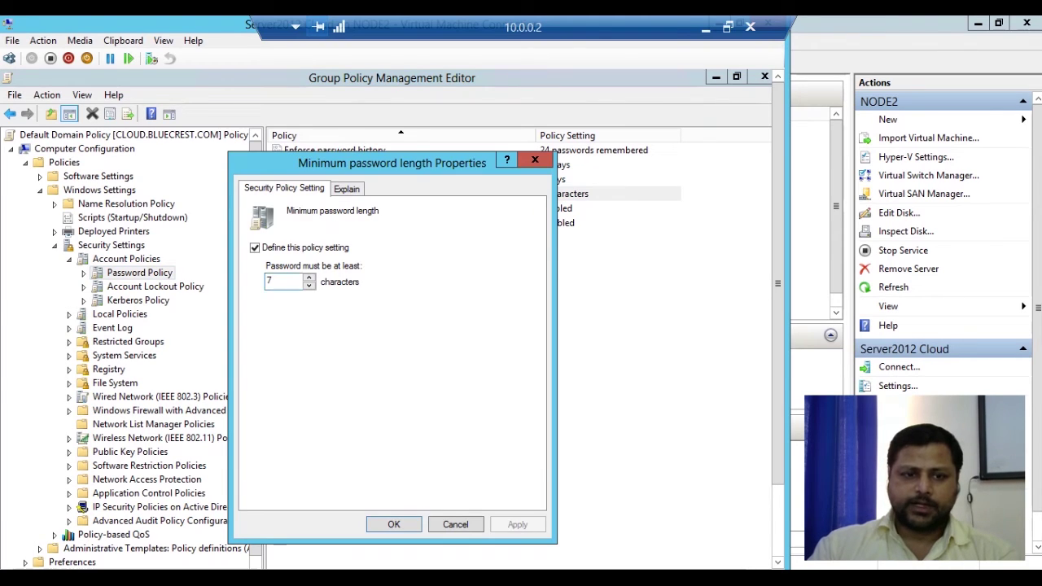
click(255, 248)
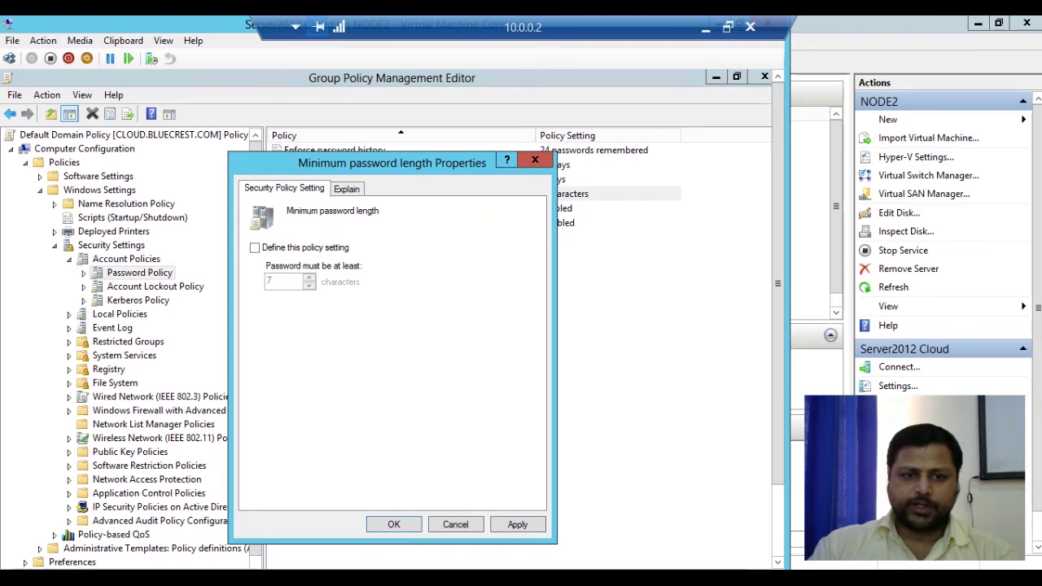
key(space)
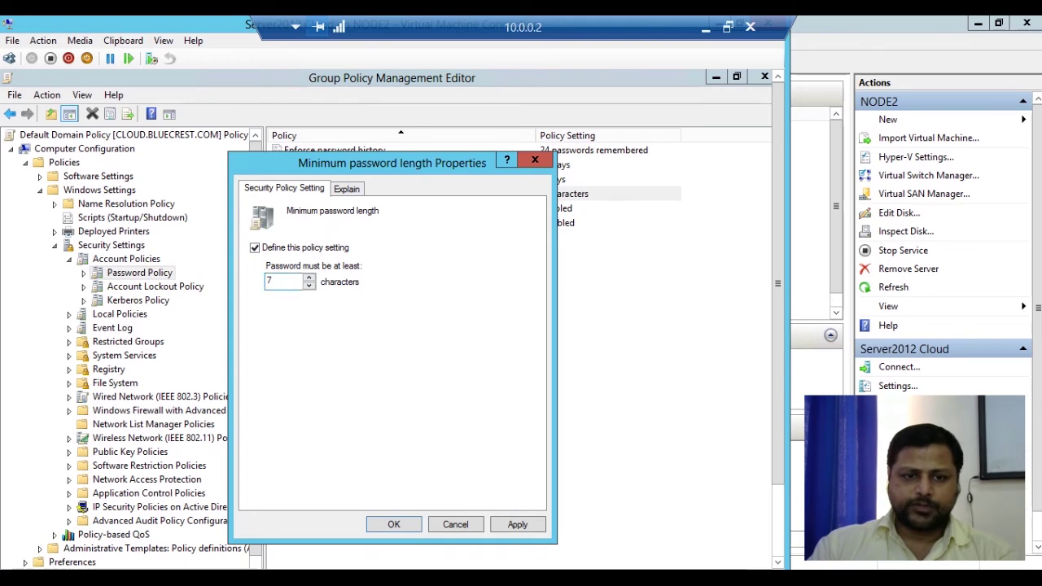
key(Tab)
key(BackSpace)
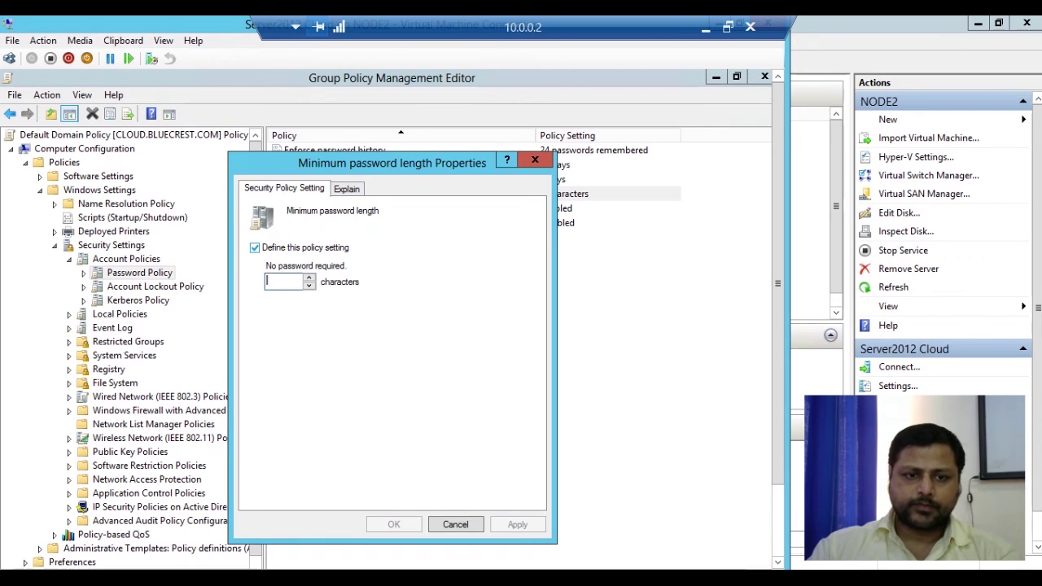
text(1)
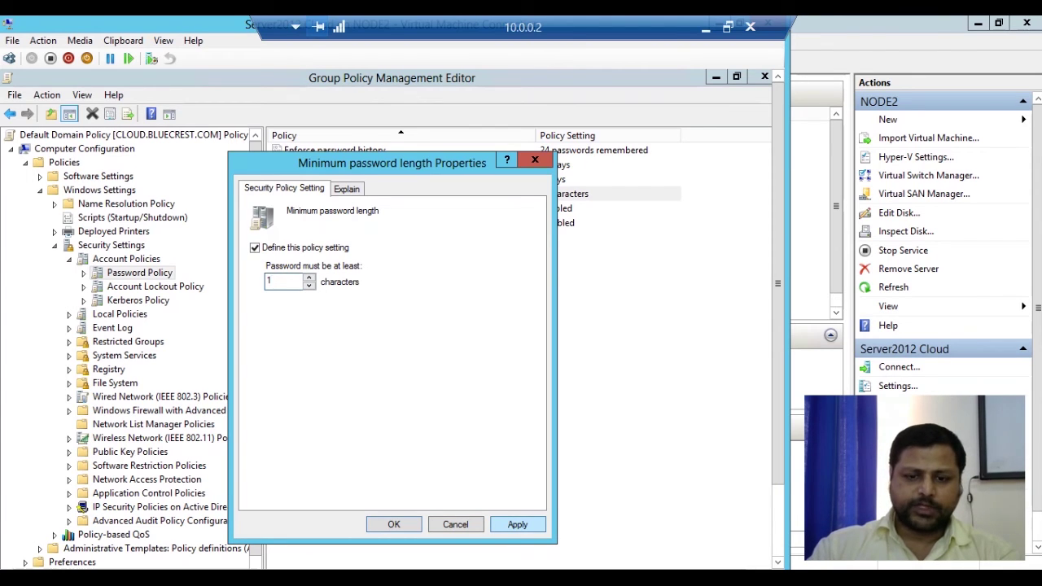
click(517, 525)
click(394, 525)
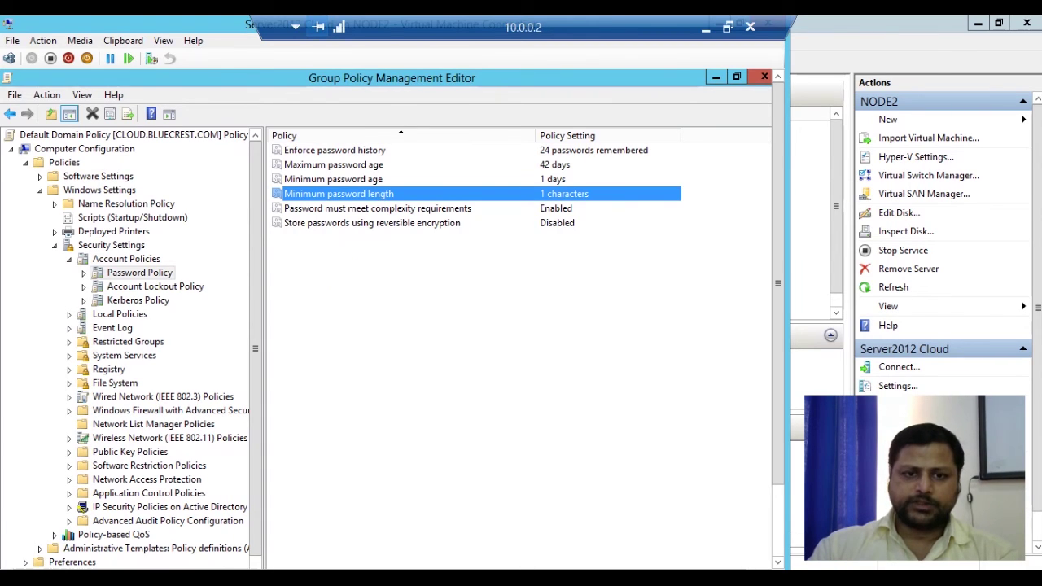
click(412, 208)
Disable the password complexity requirements setting, apply it, and close the policy editor
right_click(413, 208)
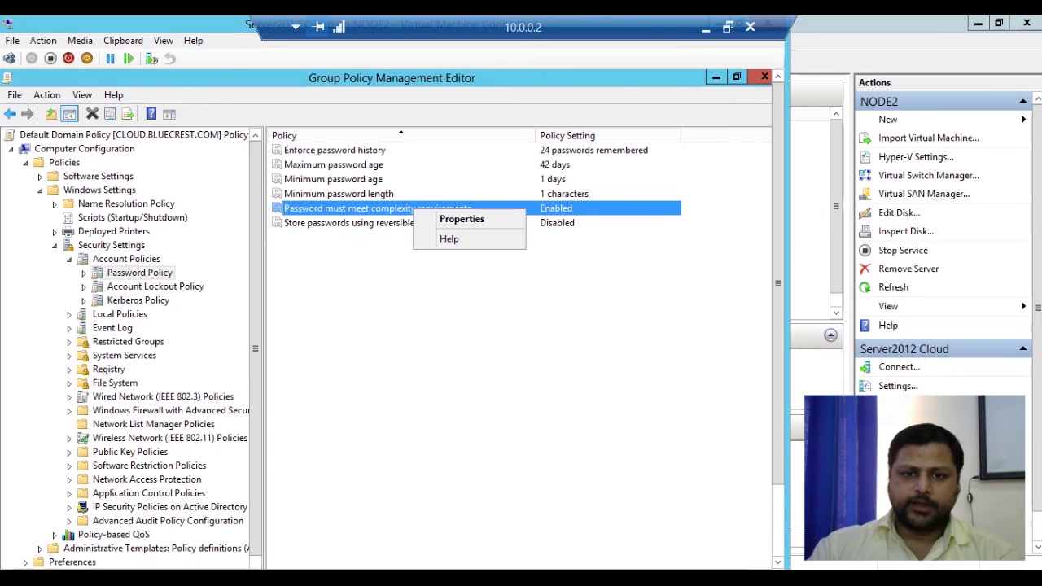
click(461, 218)
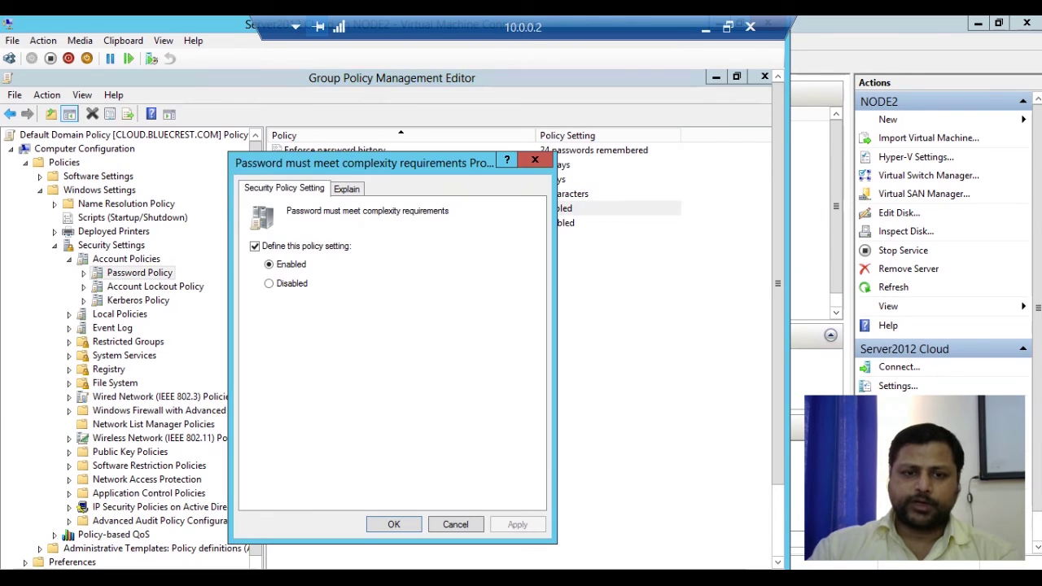
click(270, 283)
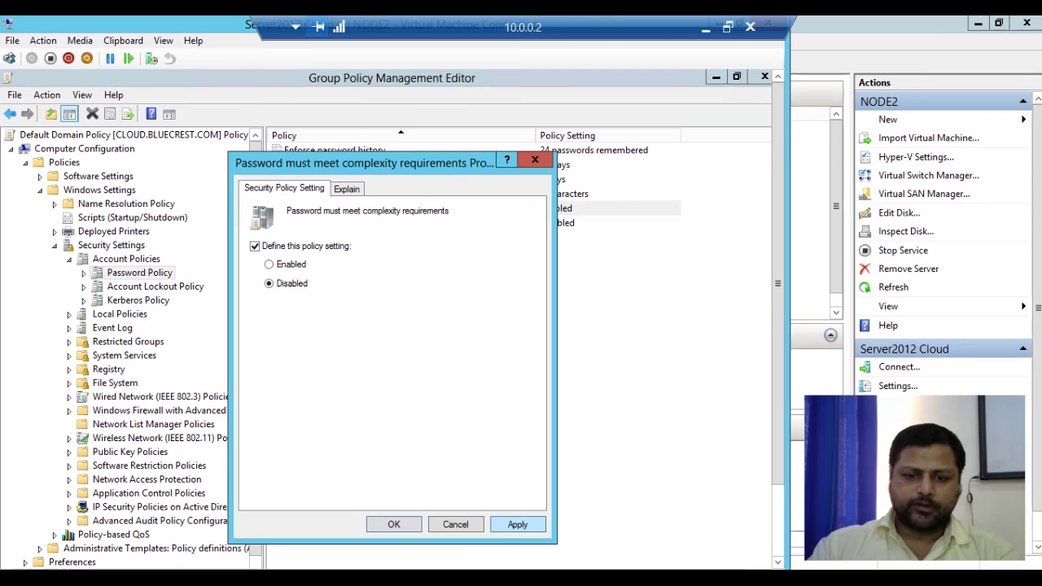
click(518, 524)
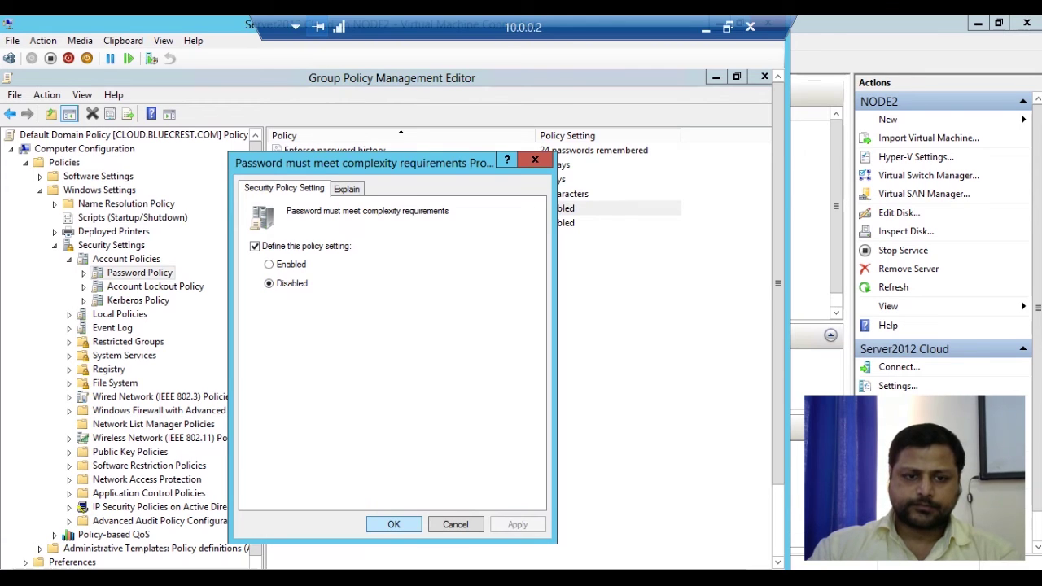
key(Return)
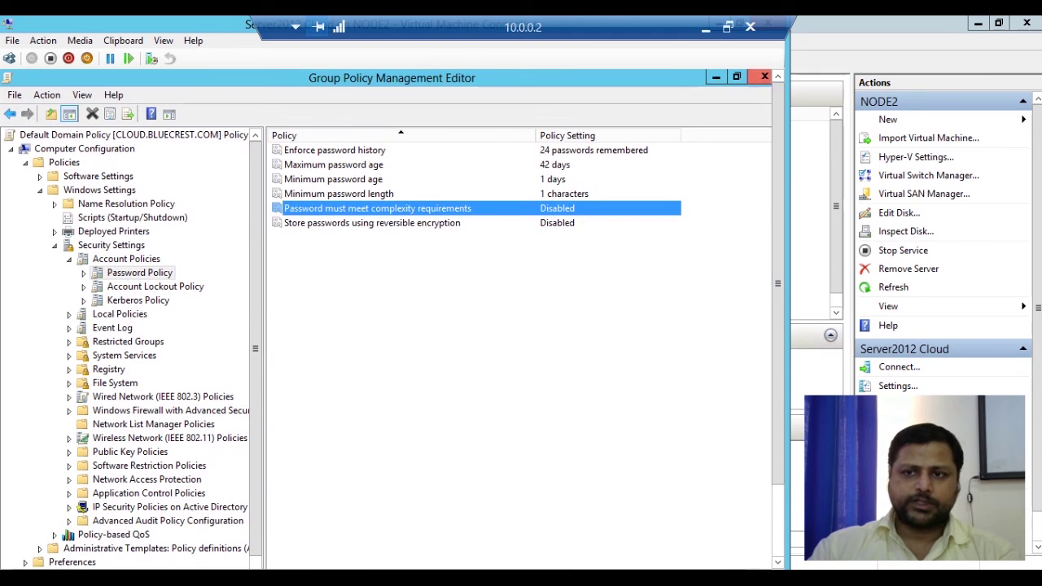
key(alt+F4)
scroll(777, 283, down, 3)
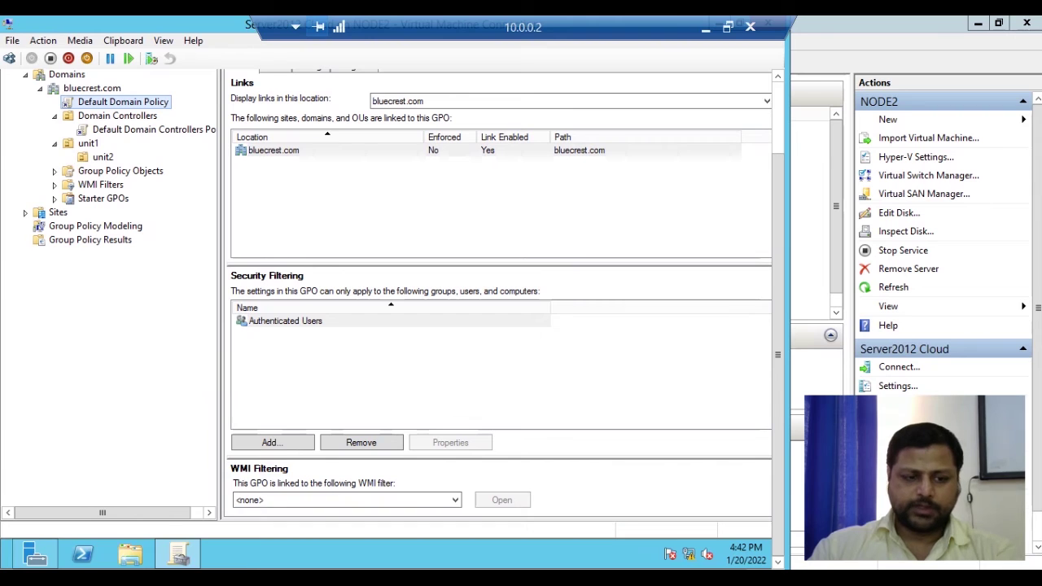
Run gpupdate /force in a Command Prompt and minimize it after both updates complete
key(super+r)
key(Return)
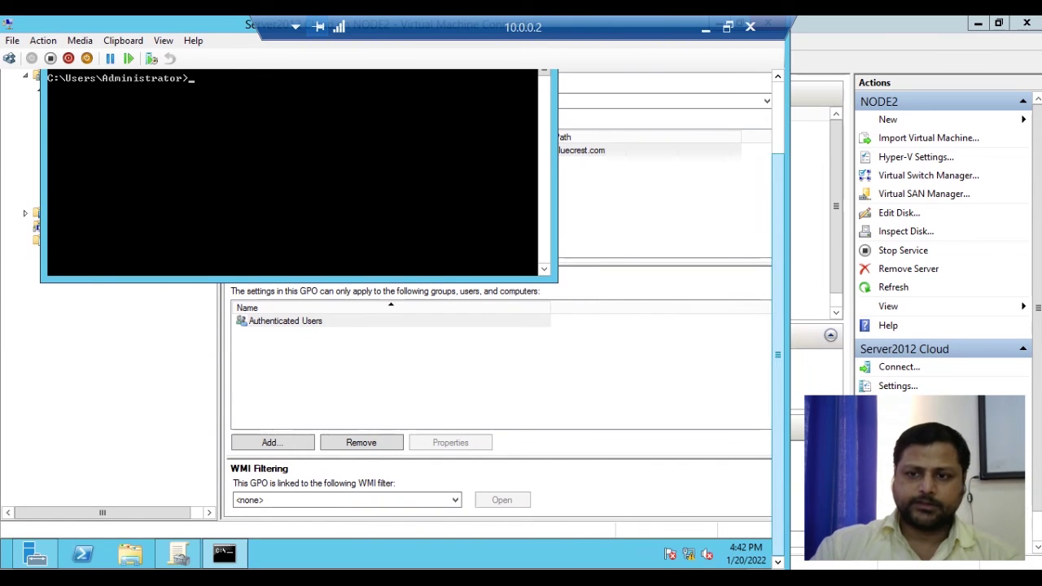
scroll(393, 319, up, 3)
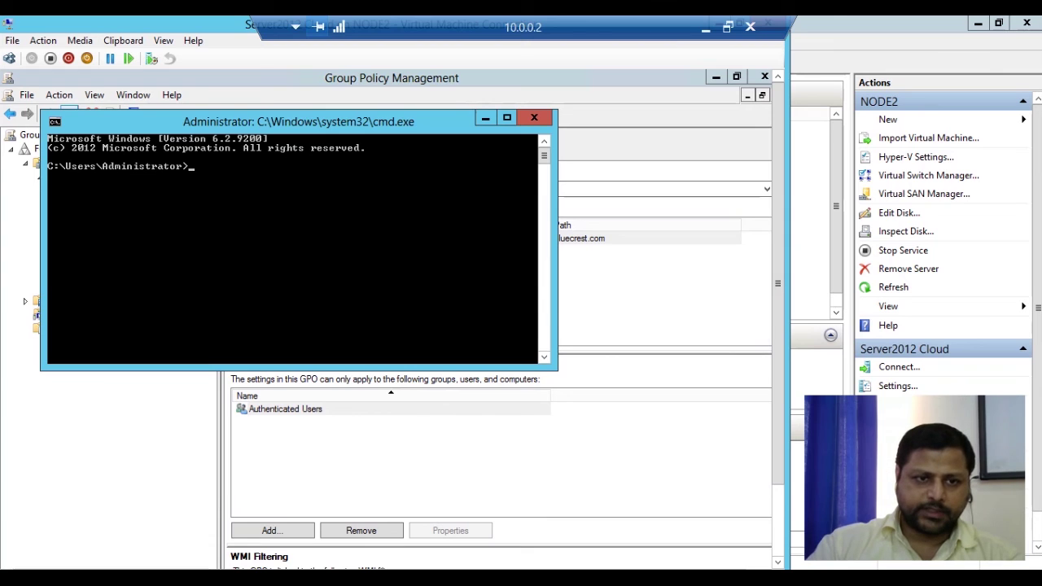
text(gpupdate)
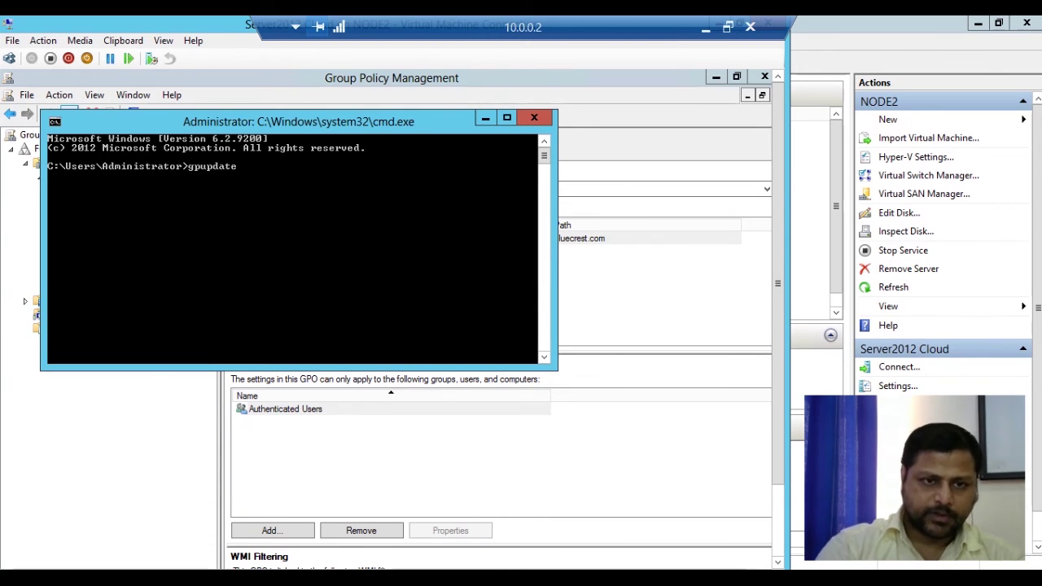
text( /f)
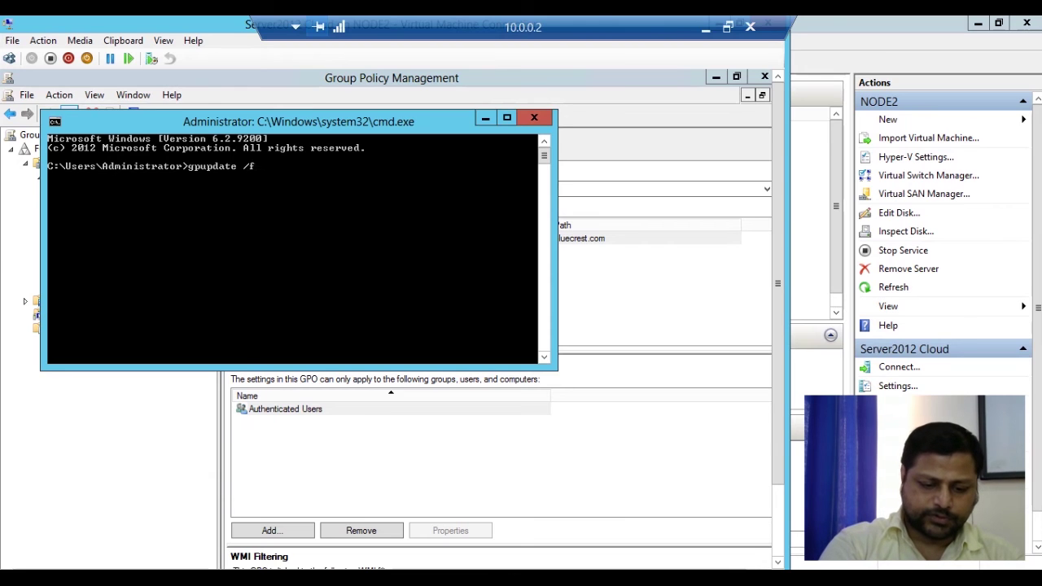
text(orce)
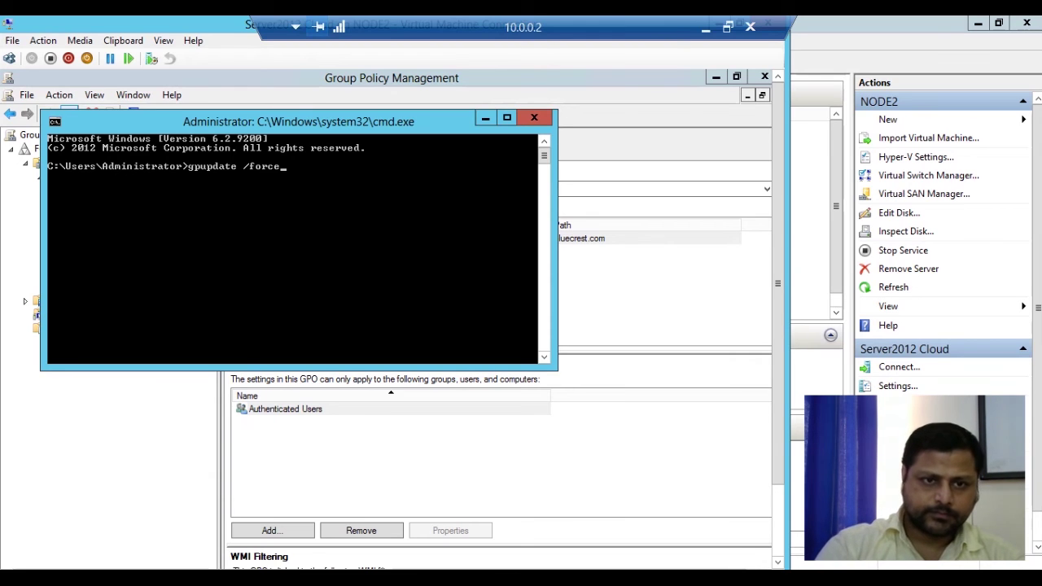
key(Return)
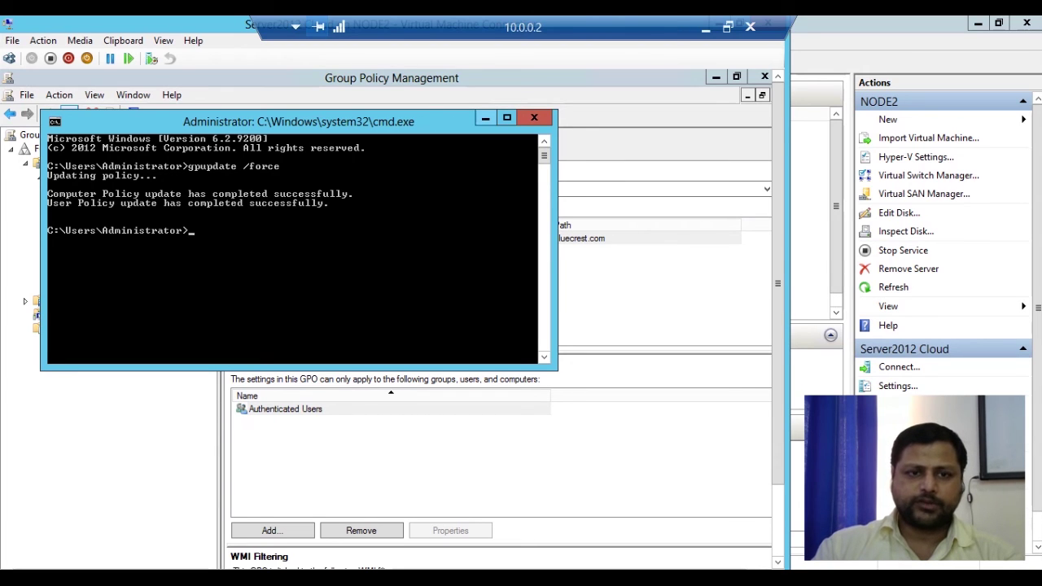
click(485, 118)
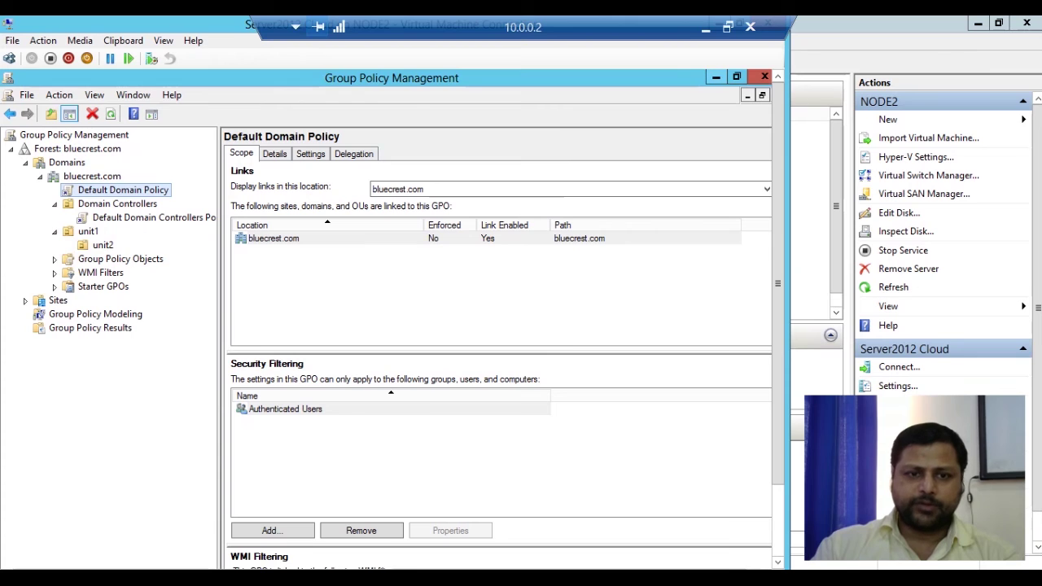
Minimize Group Policy Management and launch Active Directory Users and Computers from Server Manager Tools
click(716, 77)
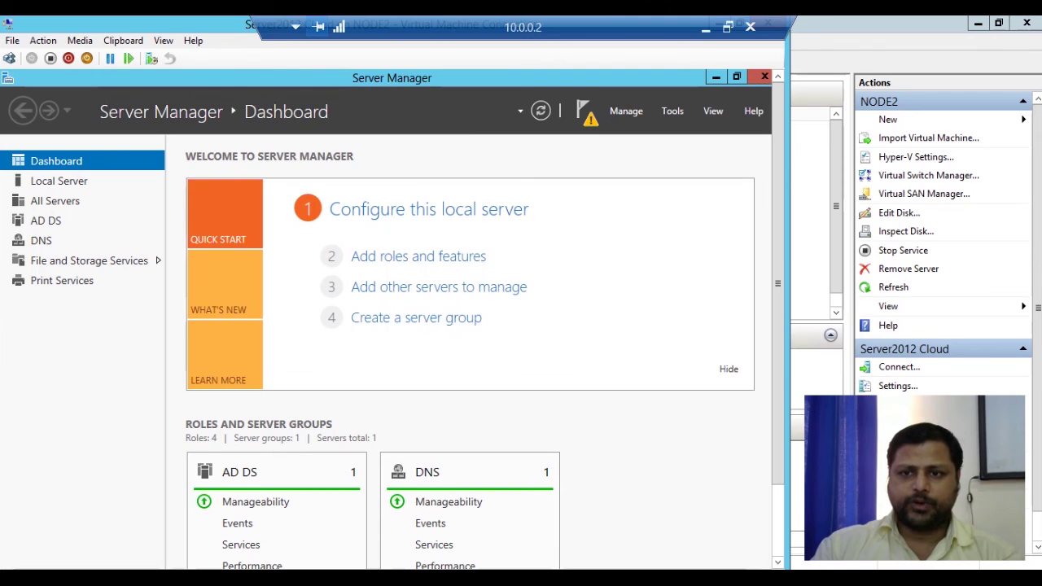
click(672, 111)
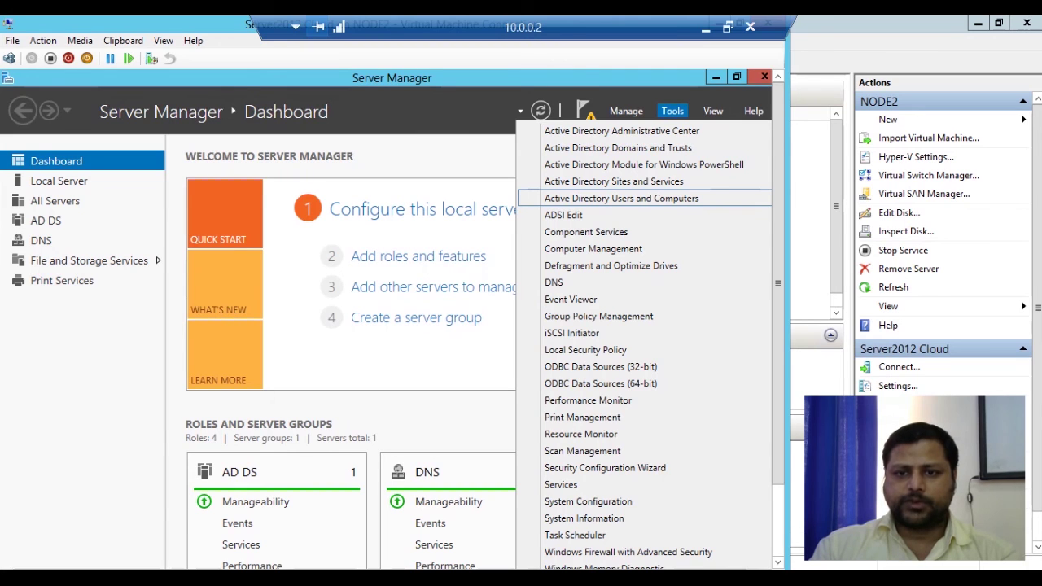
key(Return)
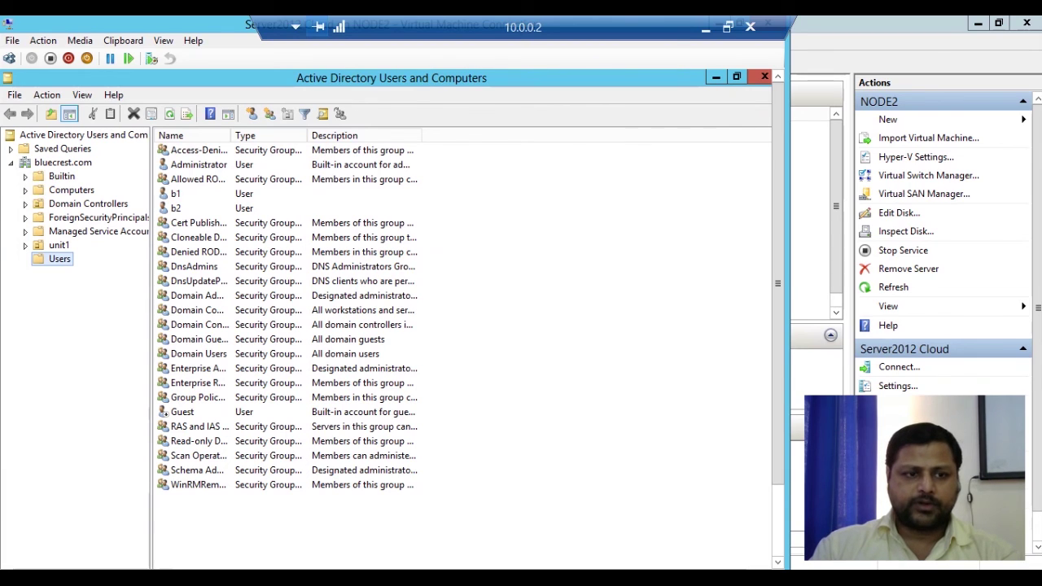
Start a new user in the Users container with name and logon name john
right_click(54, 259)
mouse_move(130, 306)
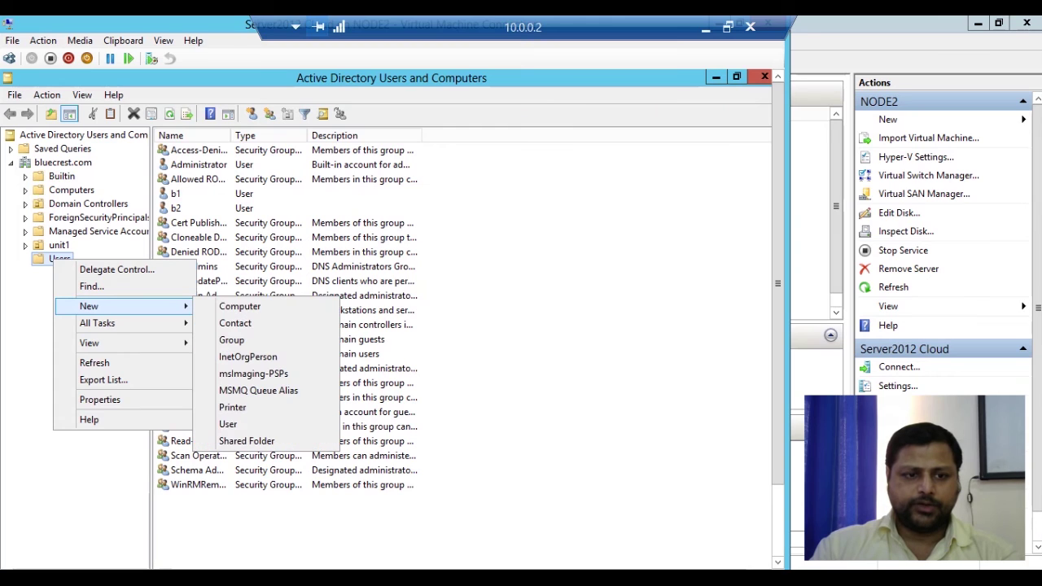
click(228, 424)
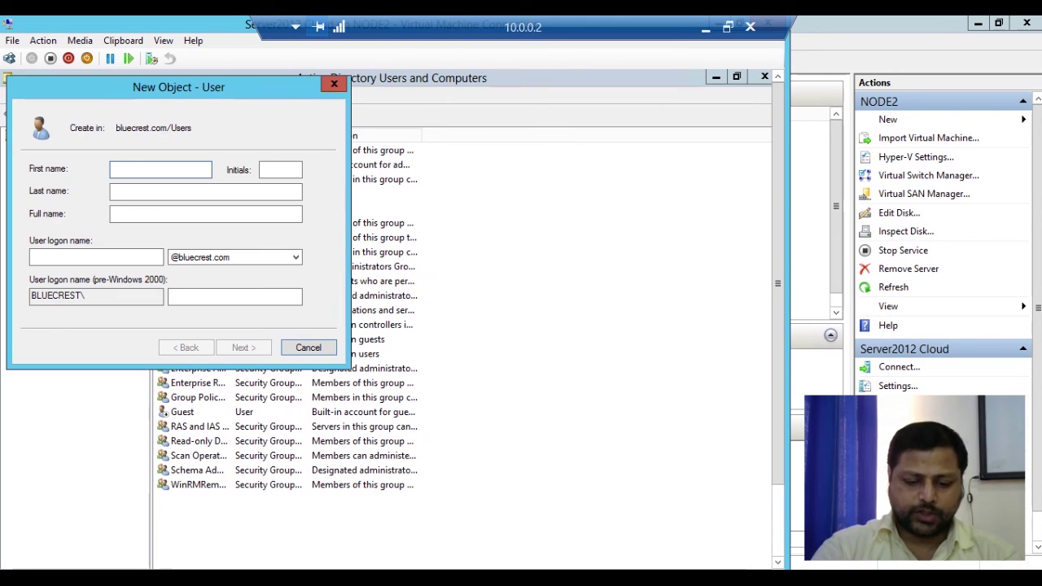
text(iohn)
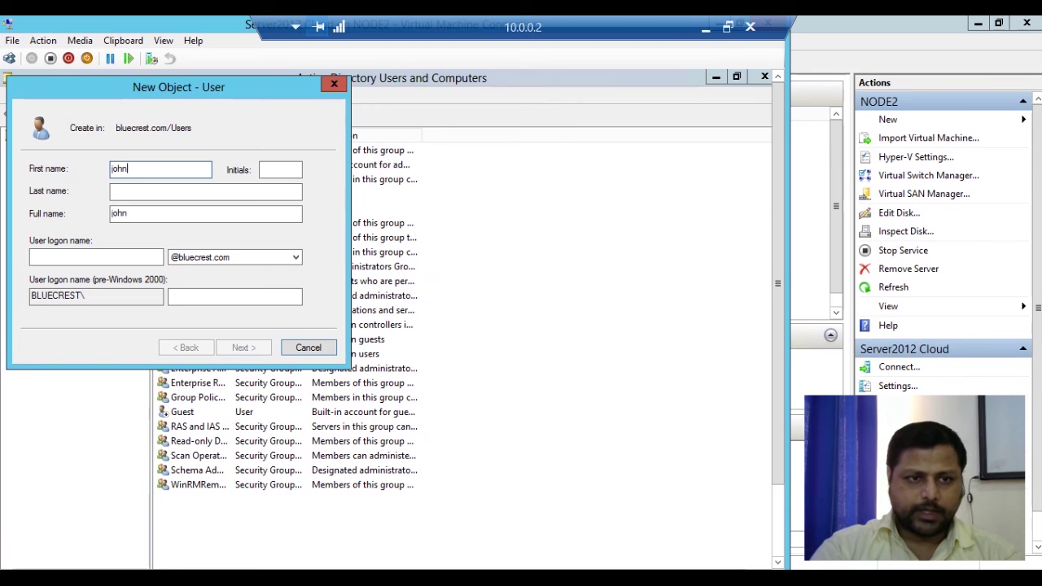
key(Tab)
key(Tab)
key(Tab)
key(Tab)
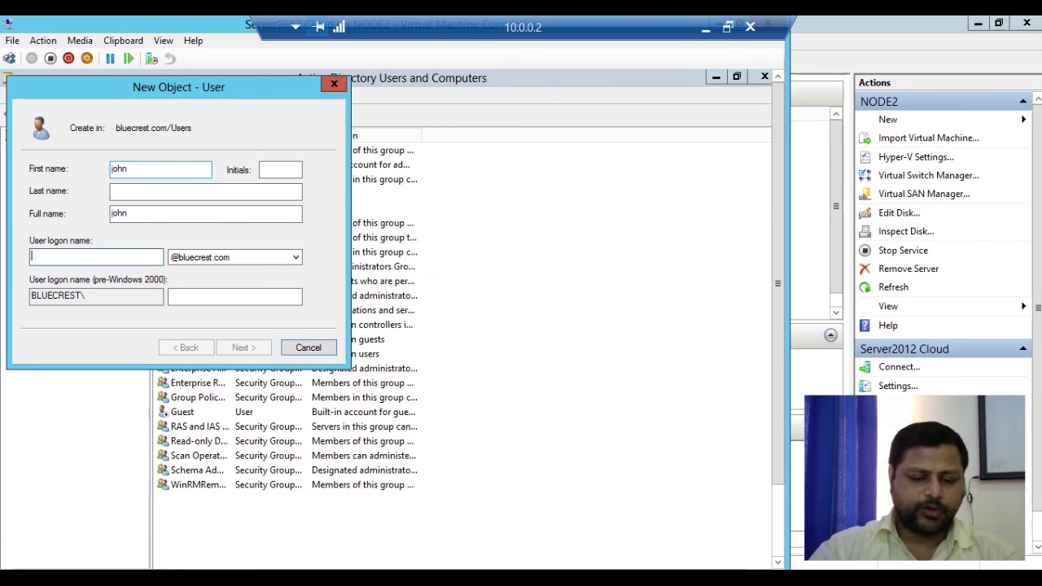
text(john)
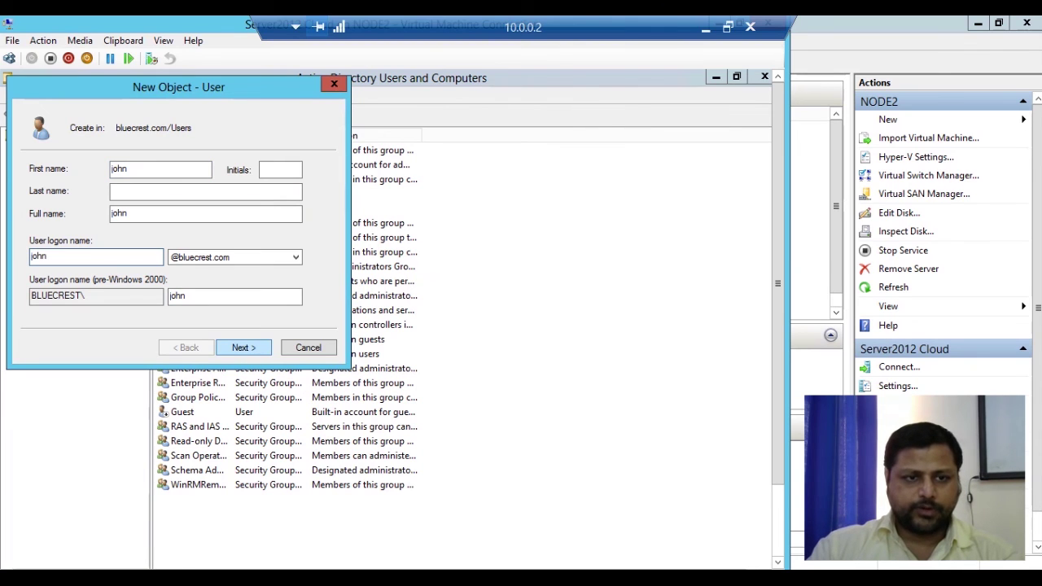
click(243, 348)
Set john's password with 'User cannot change password' and 'Password never expires', then finish
click(34, 219)
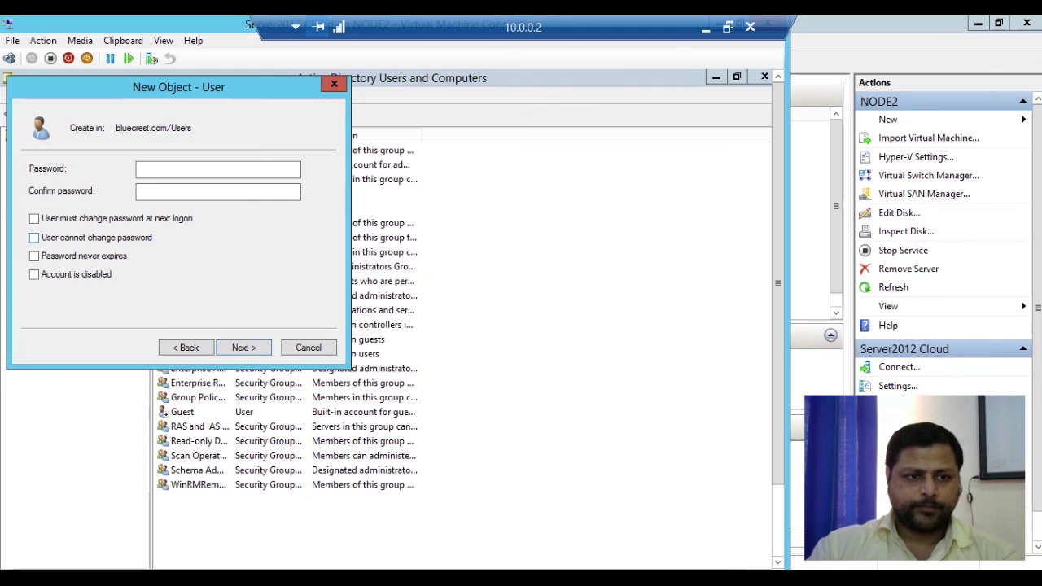
click(34, 237)
click(34, 256)
click(195, 169)
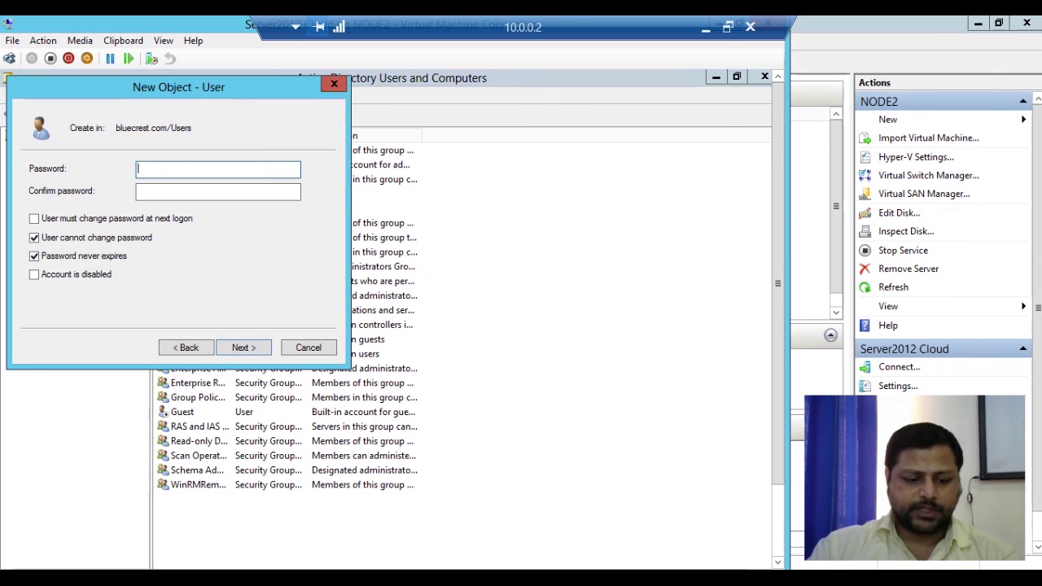
text(•••••)
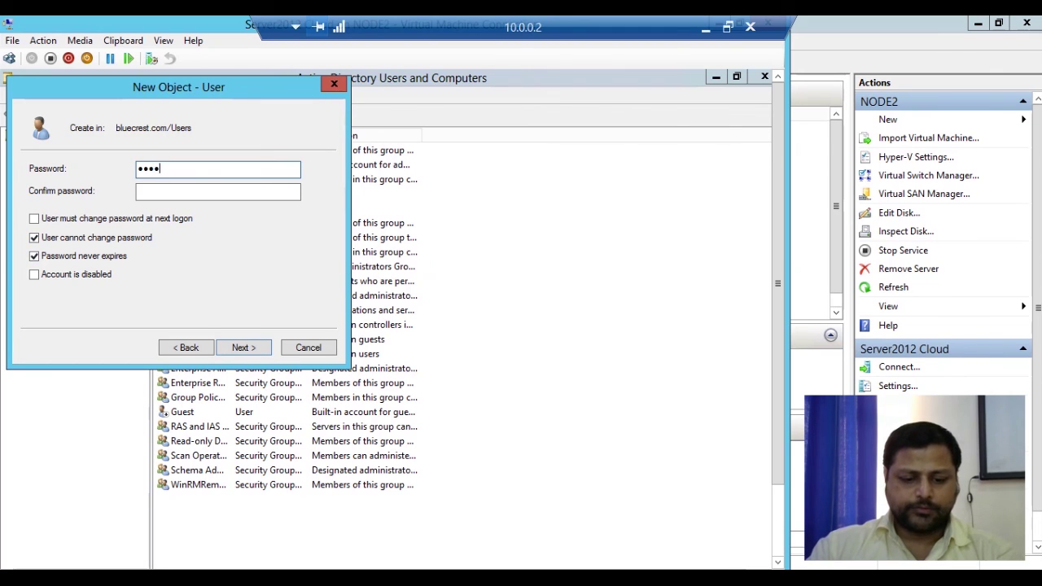
key(Tab)
text(••••)
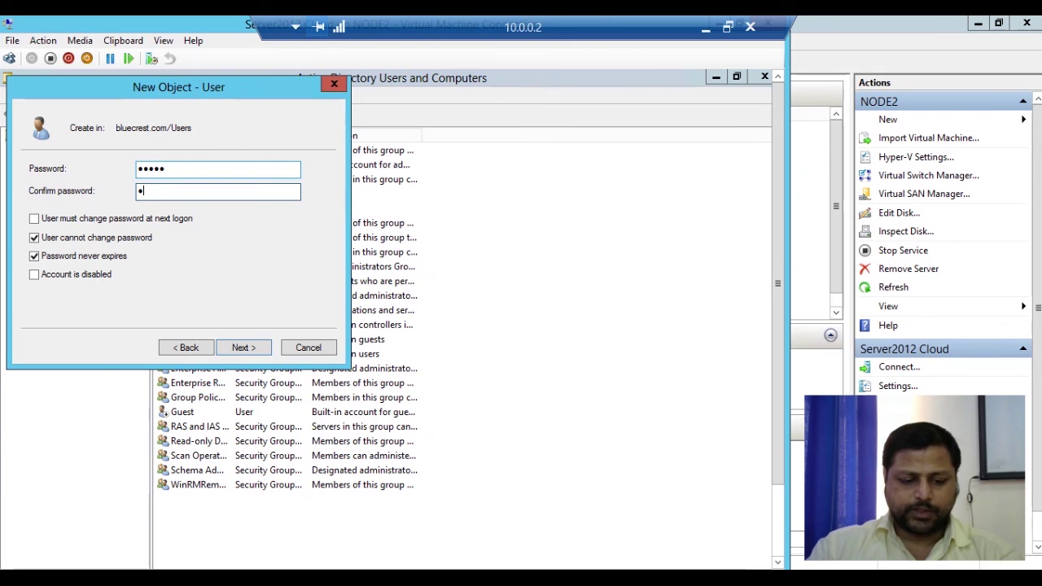
text(•)
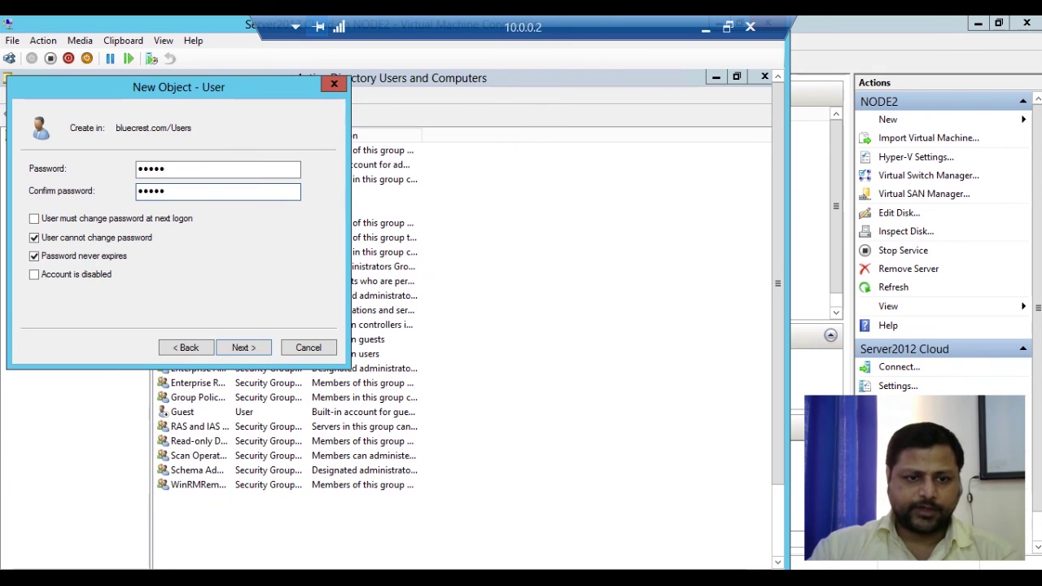
key(Return)
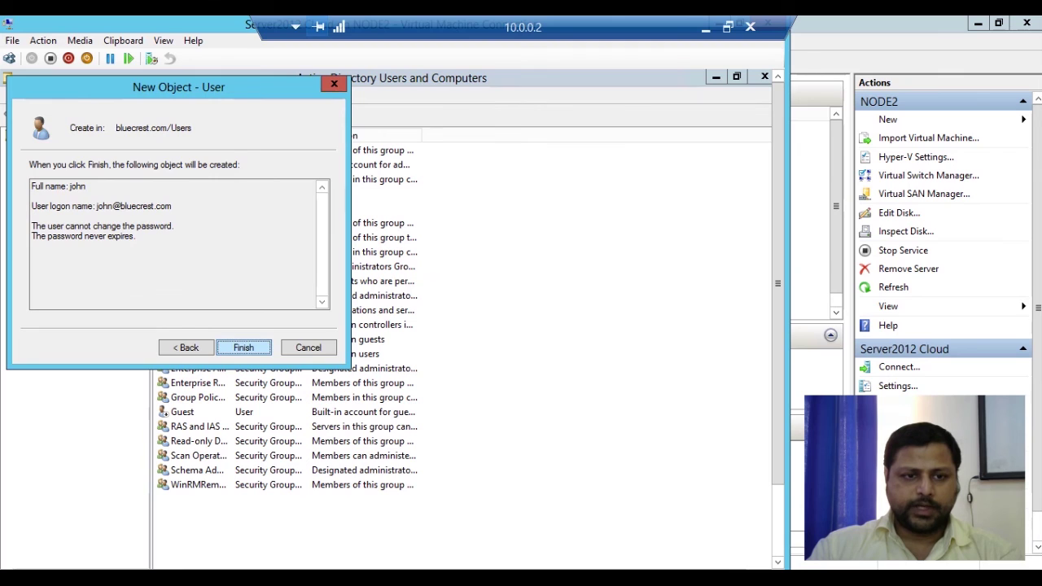
key(Return)
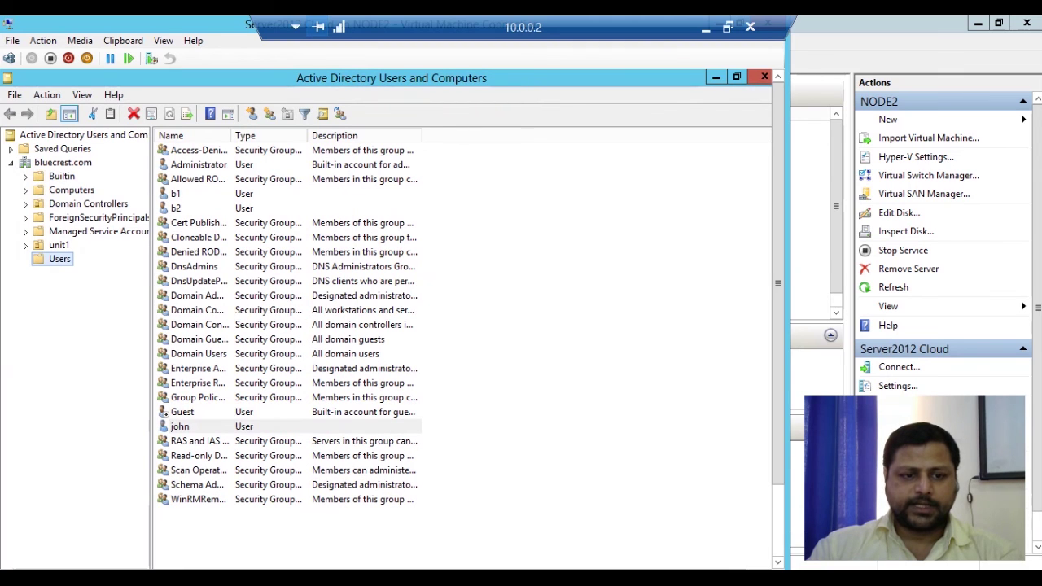